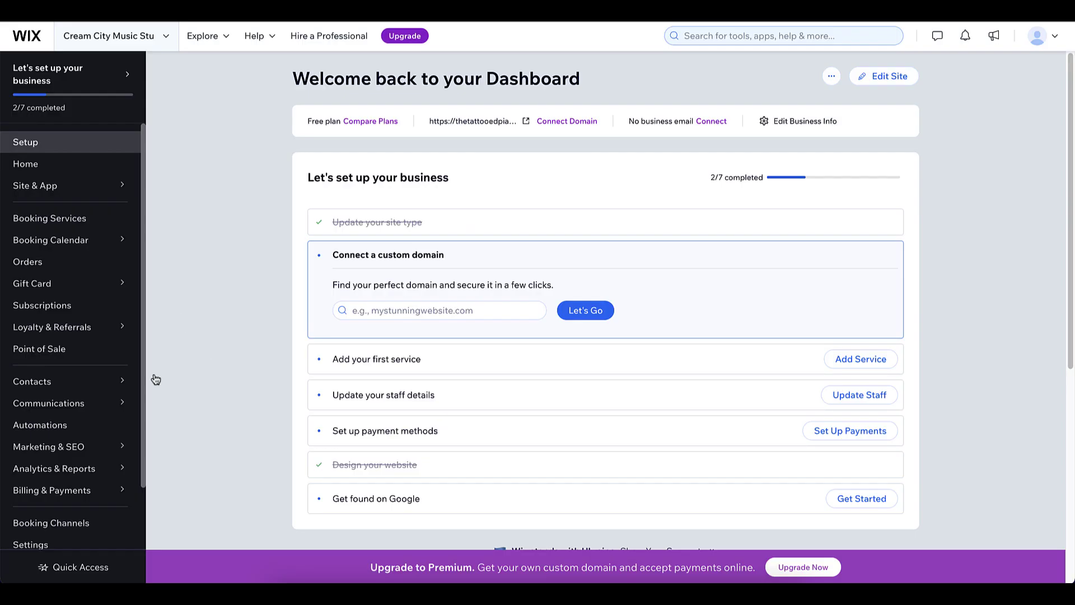
Start the SEO setup checklist with business name 'Cream City Music Studio' serving customers at a physical address.
mouse_move(49, 414)
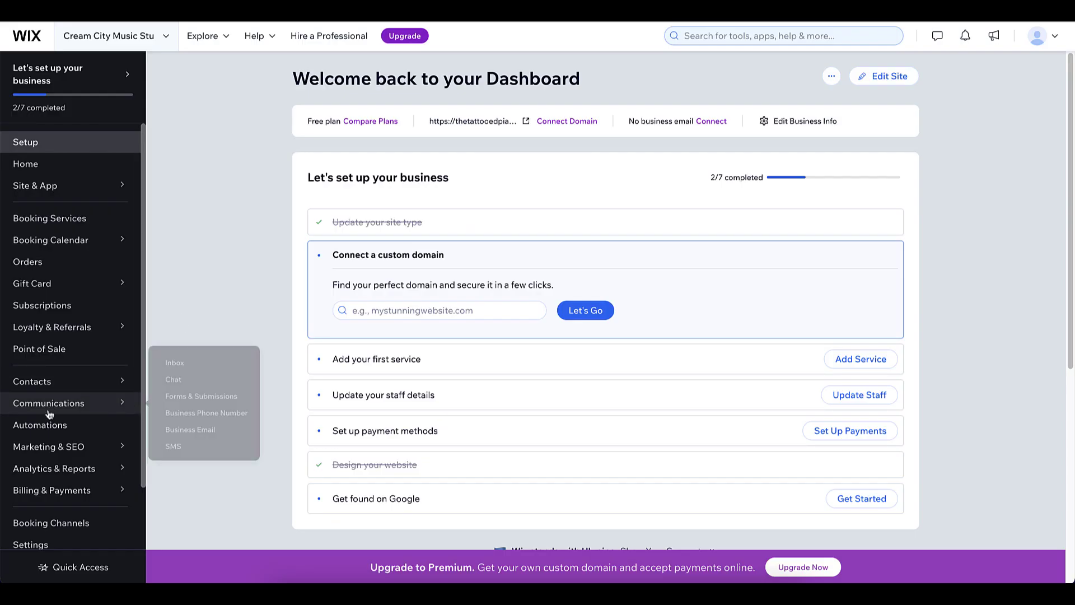
mouse_move(64, 451)
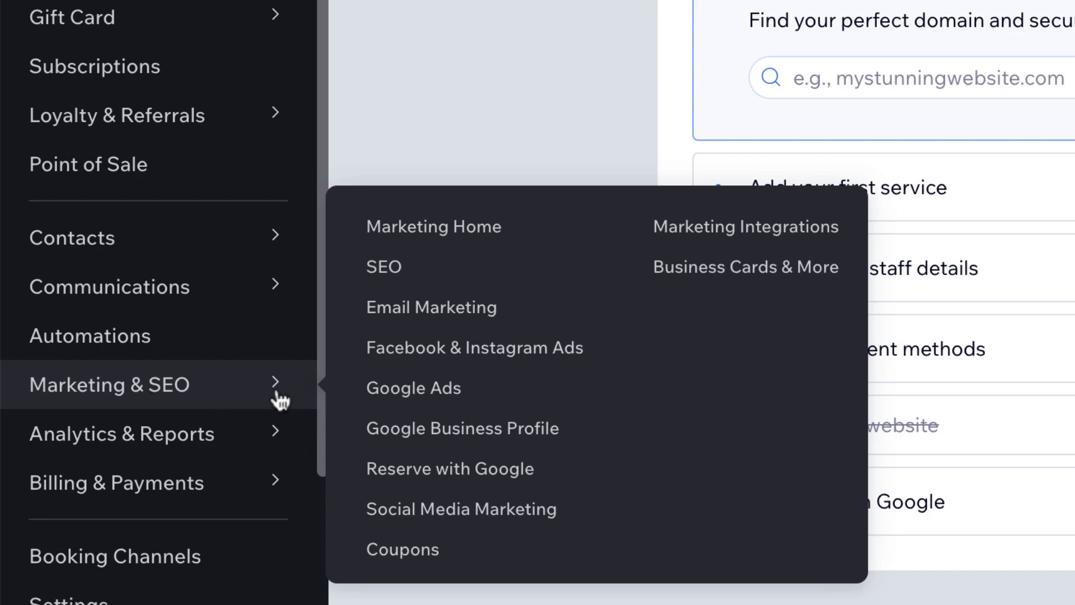
left_click(408, 266)
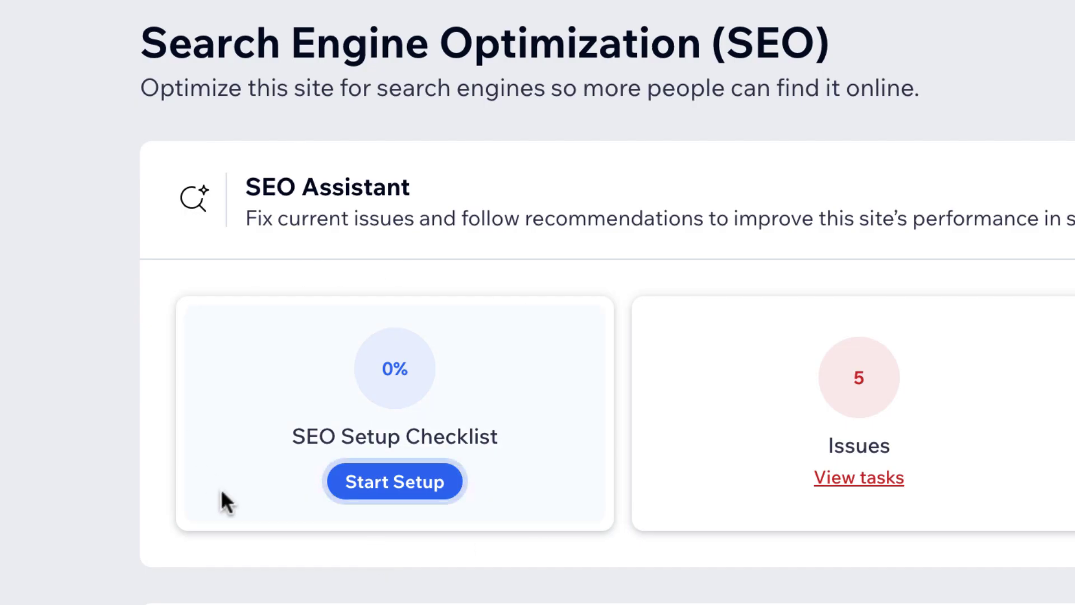
left_click(388, 492)
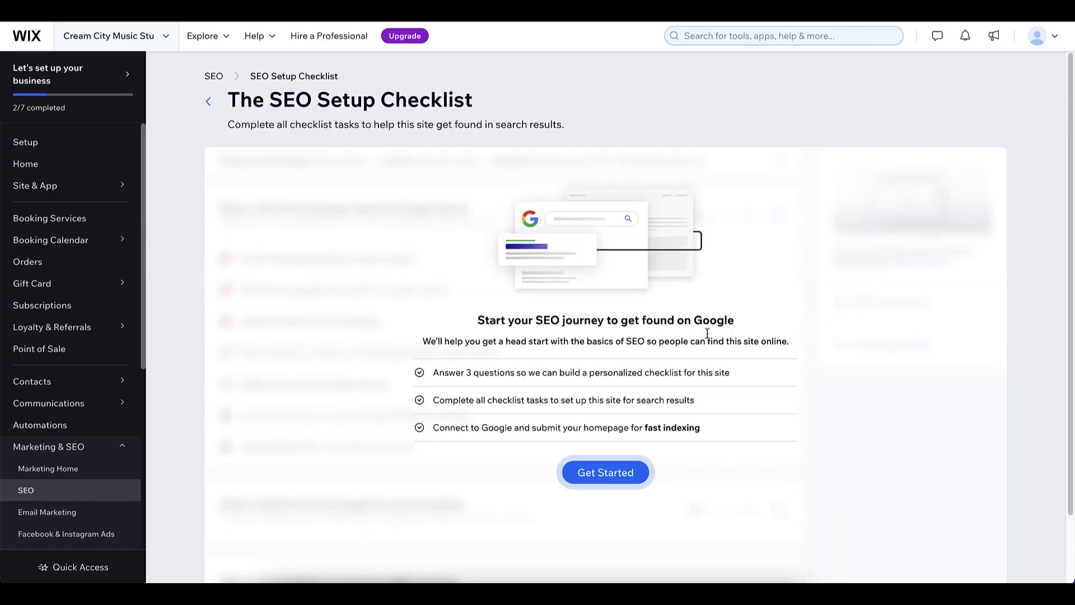
left_click(591, 477)
type("Crea")
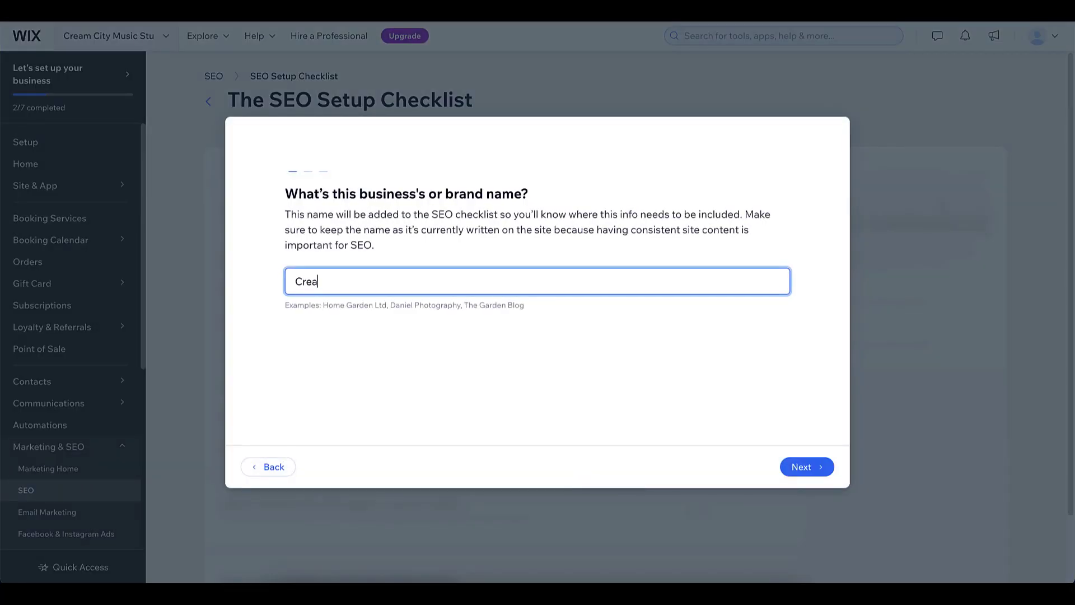
type("m City Music Studio")
left_click(802, 467)
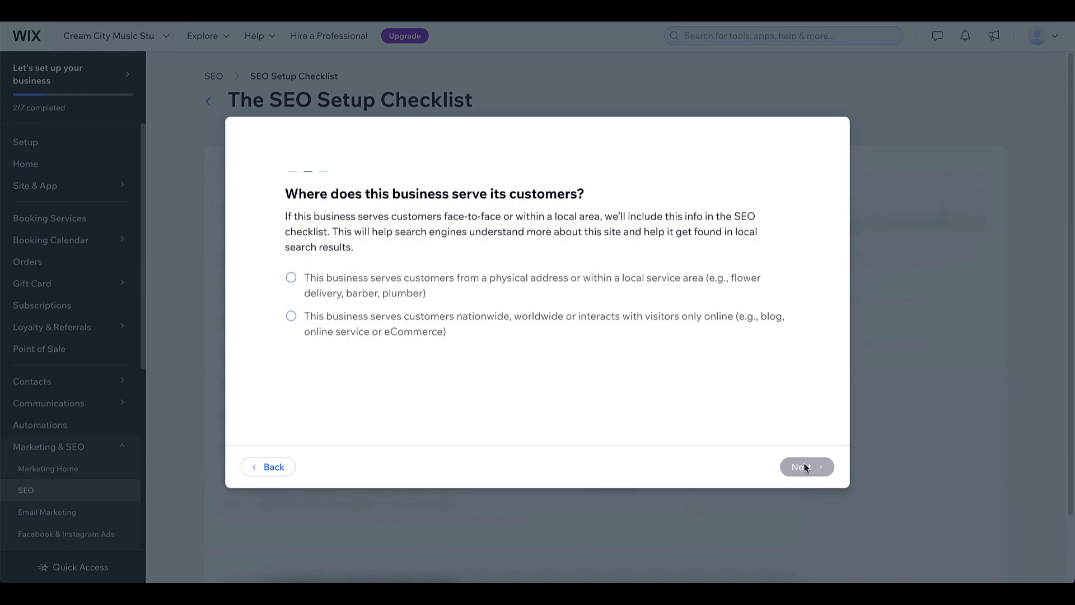
left_click(290, 278)
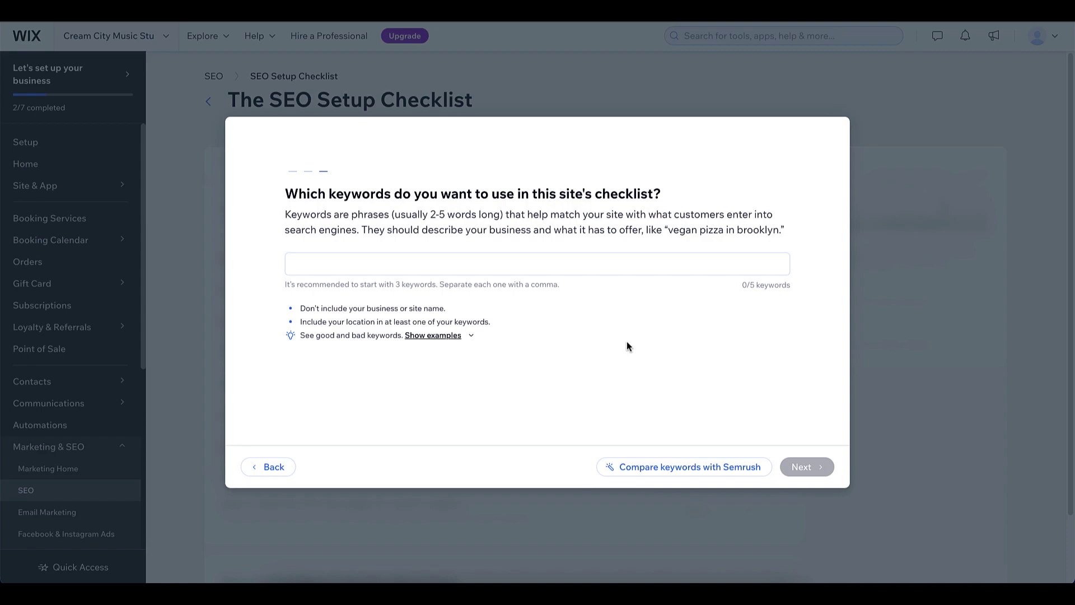
Add keywords 'piano lessons milwaukee', 'piano teacher milwaukee' and 'piano lessons in milwaukee'.
left_click(559, 264)
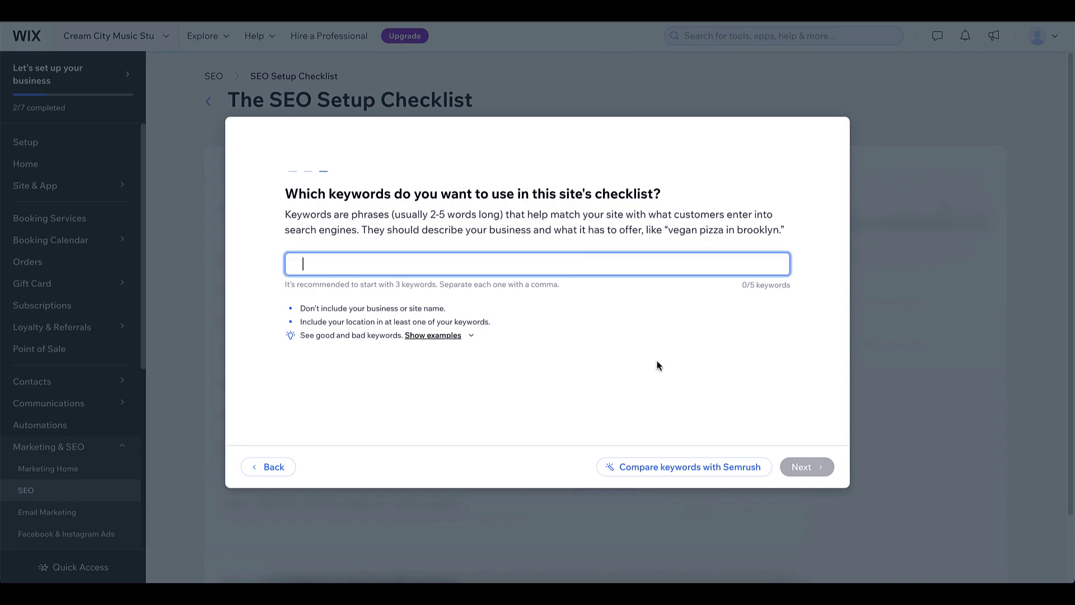
type("piano lessons milwaukee")
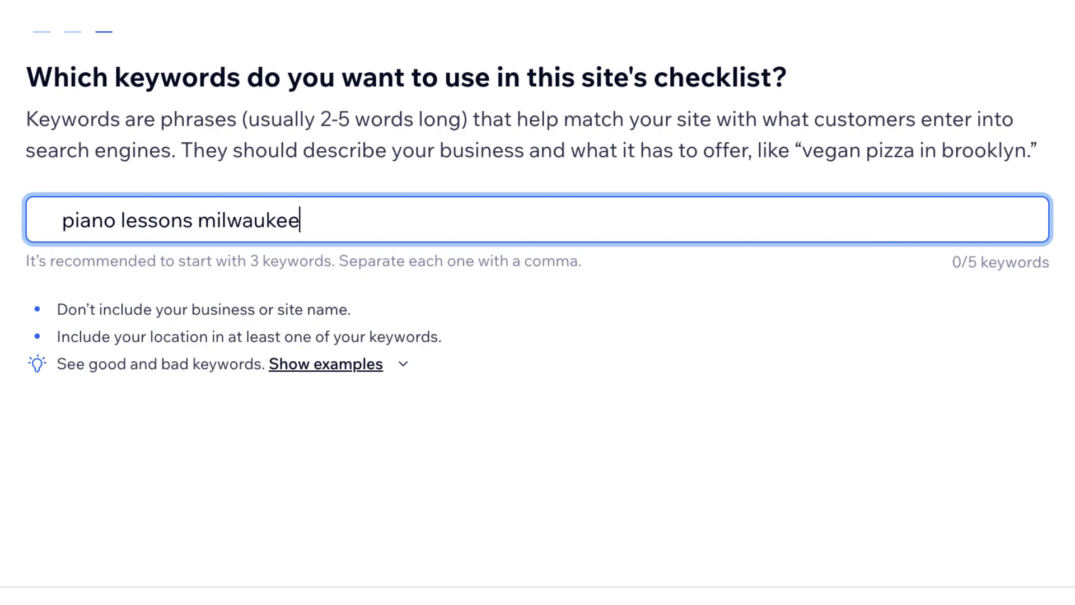
key("Return")
type("piano teacher milwaukee")
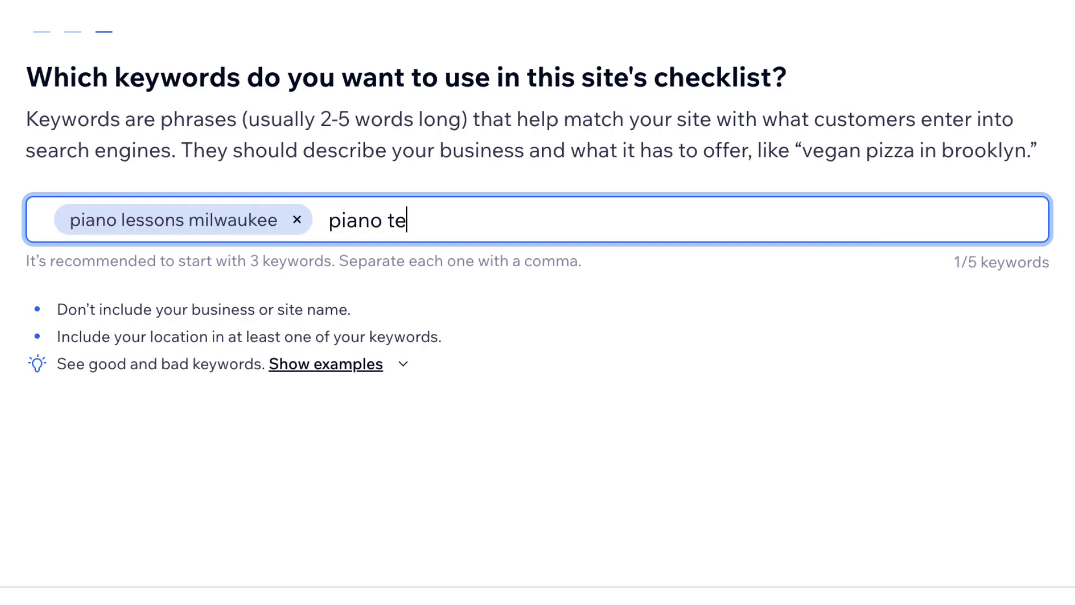
key("Return")
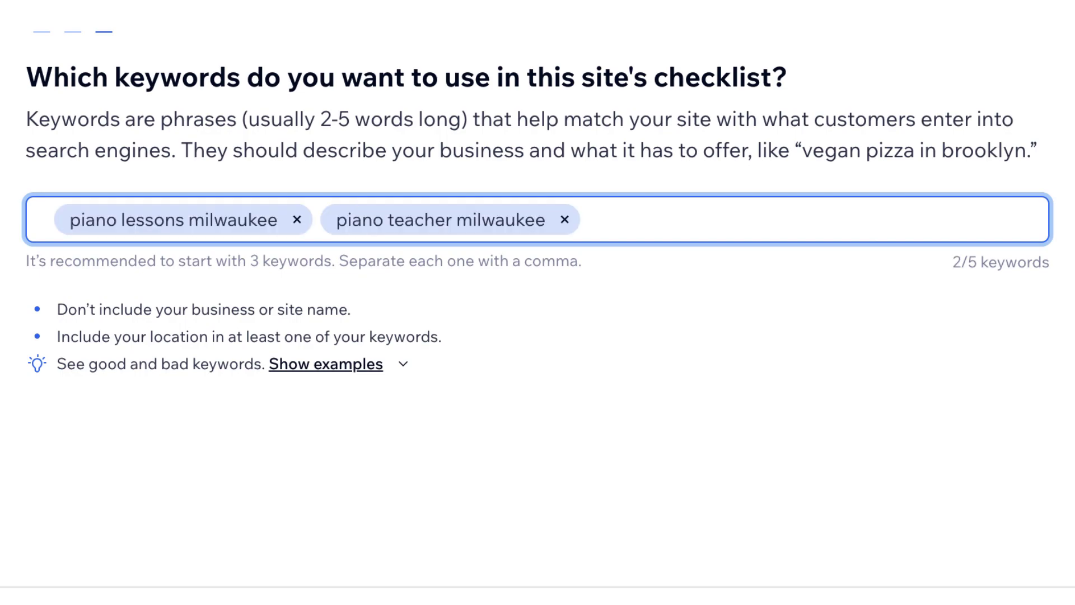
type("piano lessons in milwaukee")
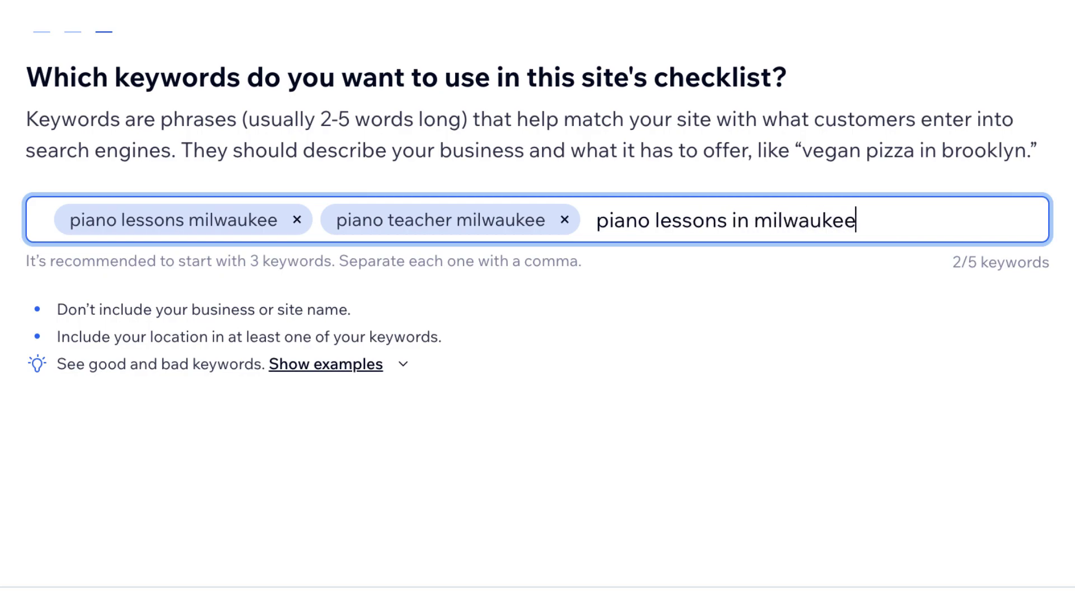
key("Return")
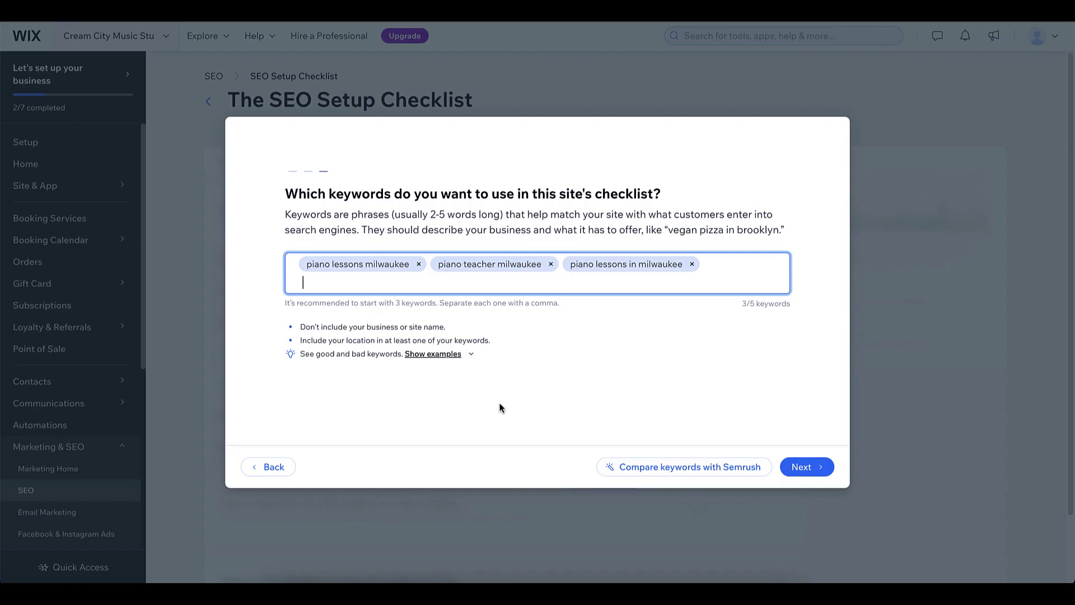
Finish the setup questions and open the homepage description task on the checklist.
left_click(805, 475)
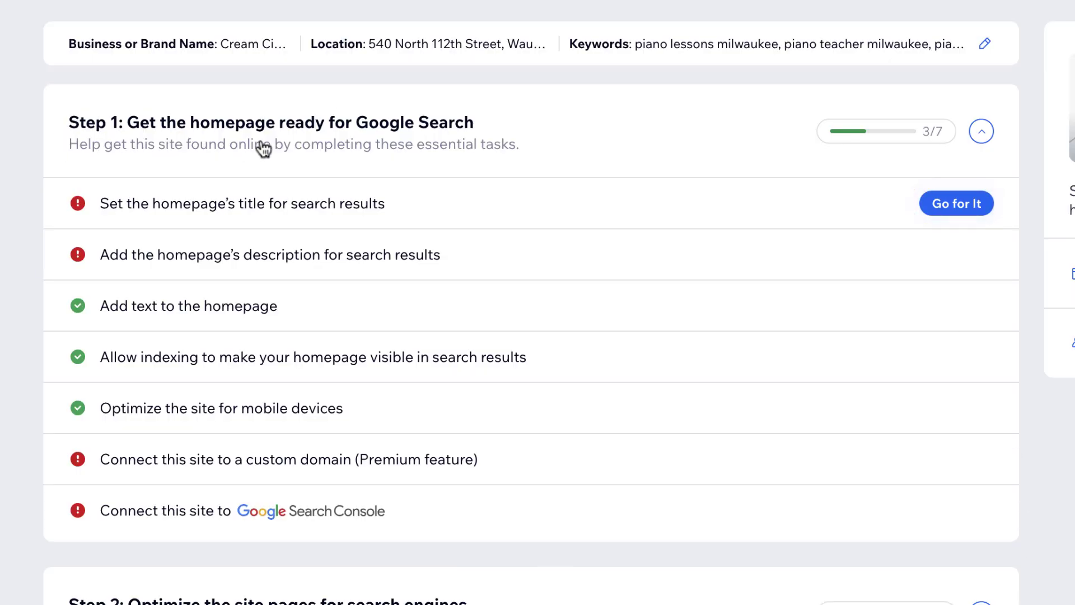
left_click(956, 204)
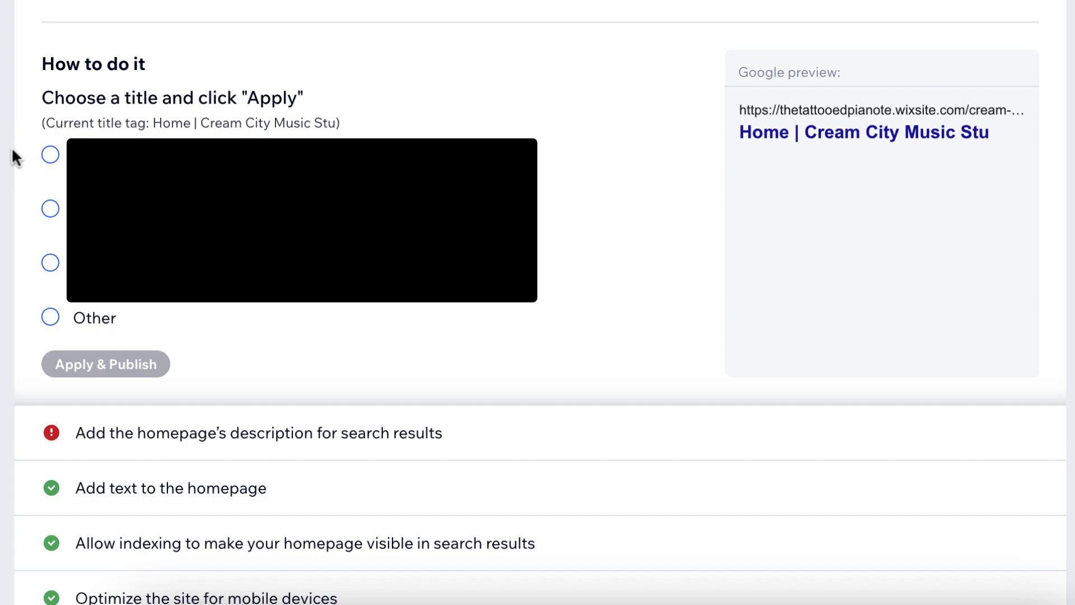
scroll(1015, 103, "down", 6)
left_click(1015, 103)
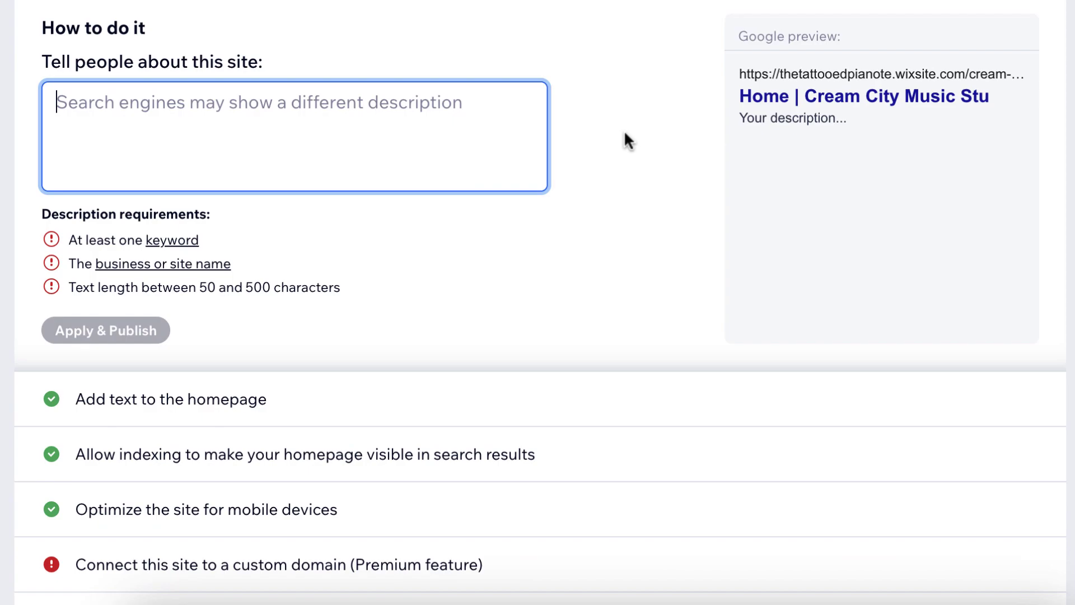
scroll(456, 273, "up", 3)
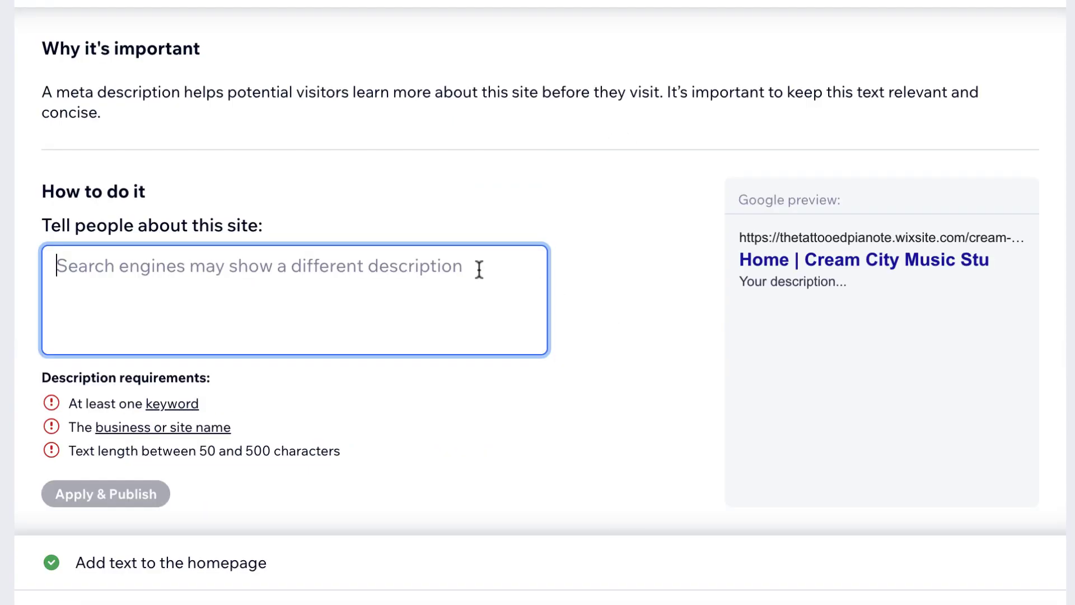
Write the homepage description about kids' piano lessons in Milwaukee, replacing 'We' with 'Cream City Music Studio offers'.
type("Piano lessons for ")
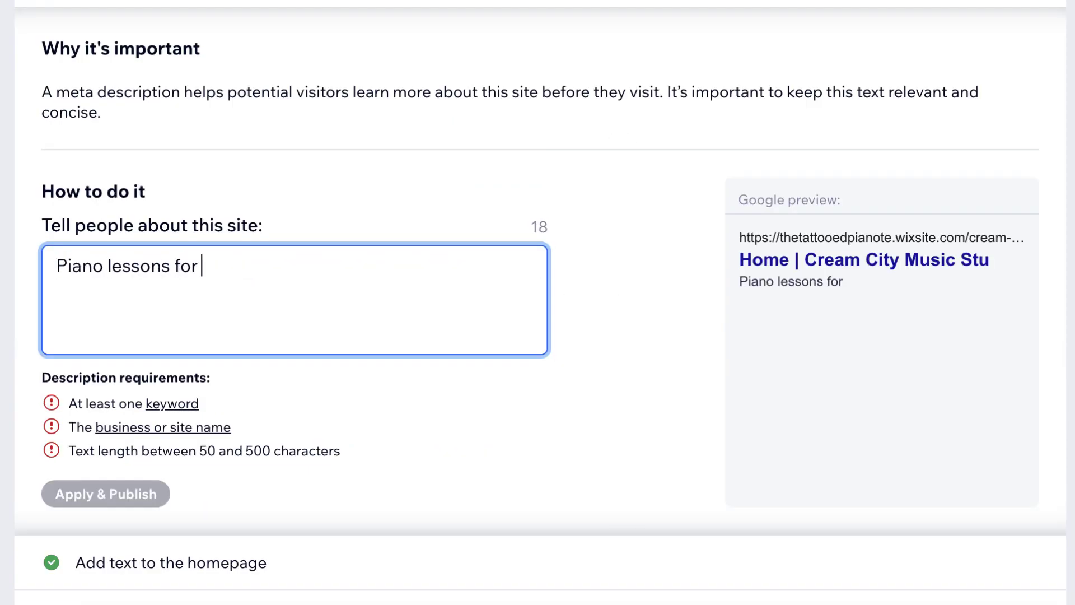
type("kids in Milwaukee, Wi")
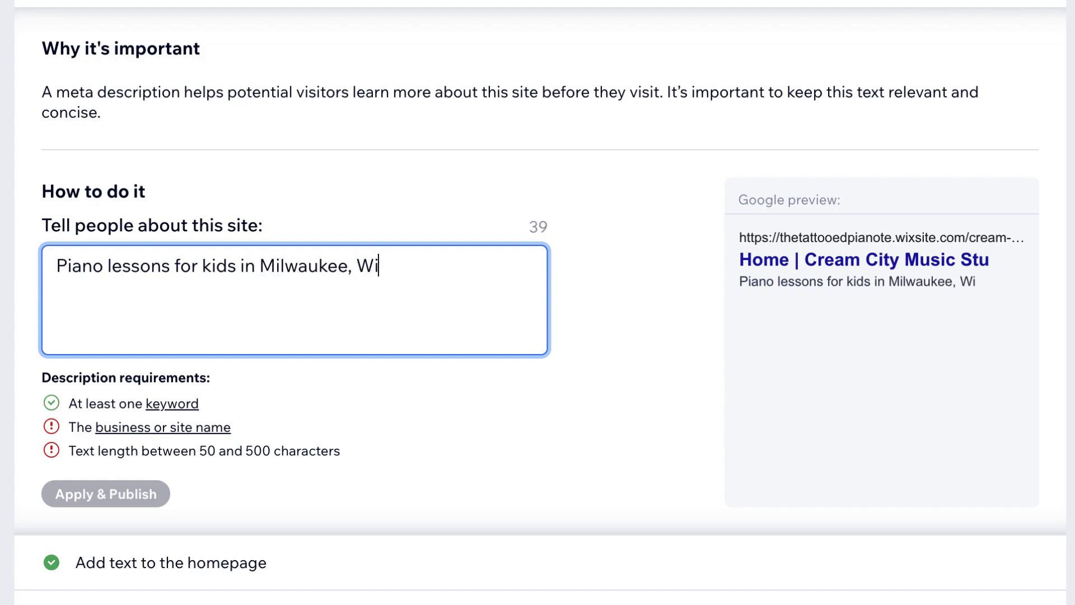
type("sconsin. We offer p")
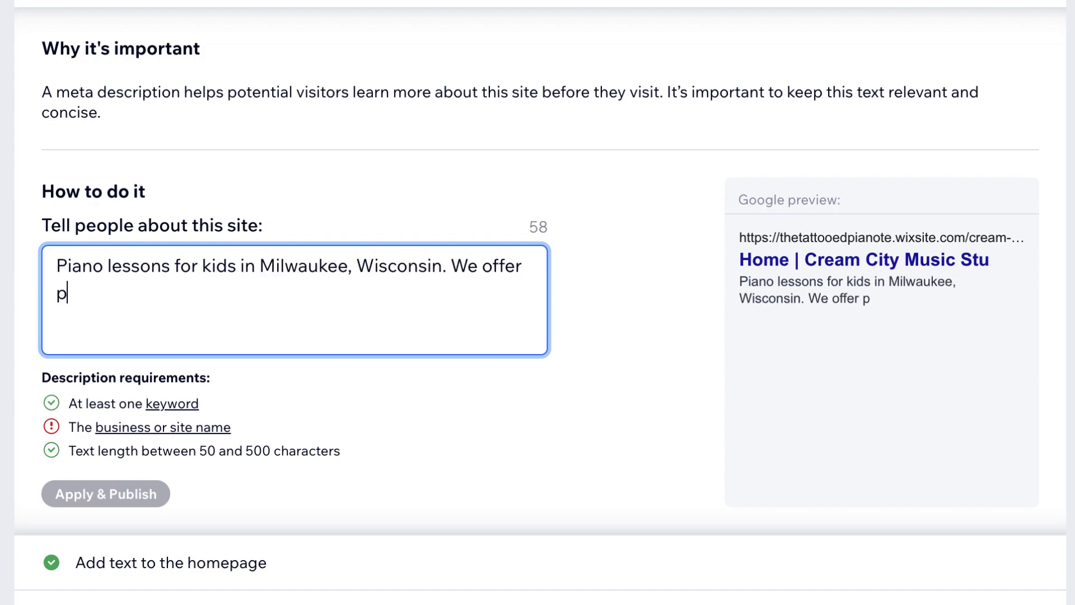
type("rivate, partner, and group lessons to ages 5 and up.")
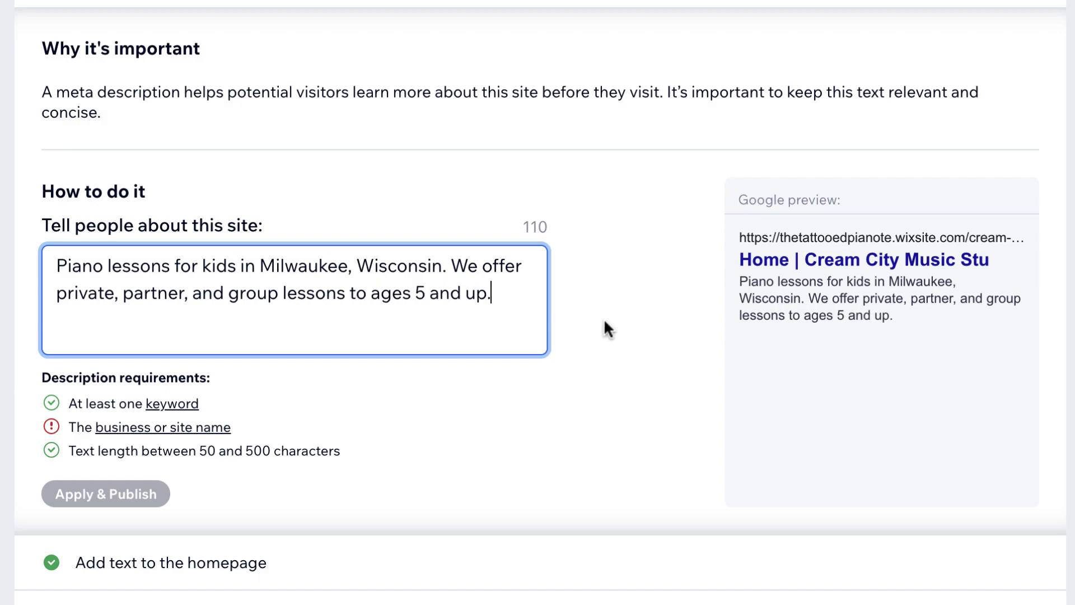
key("Up")
key("alt+Left")
key("alt+Left")
key("alt+shift+Right")
type("Cream City Music Studio")
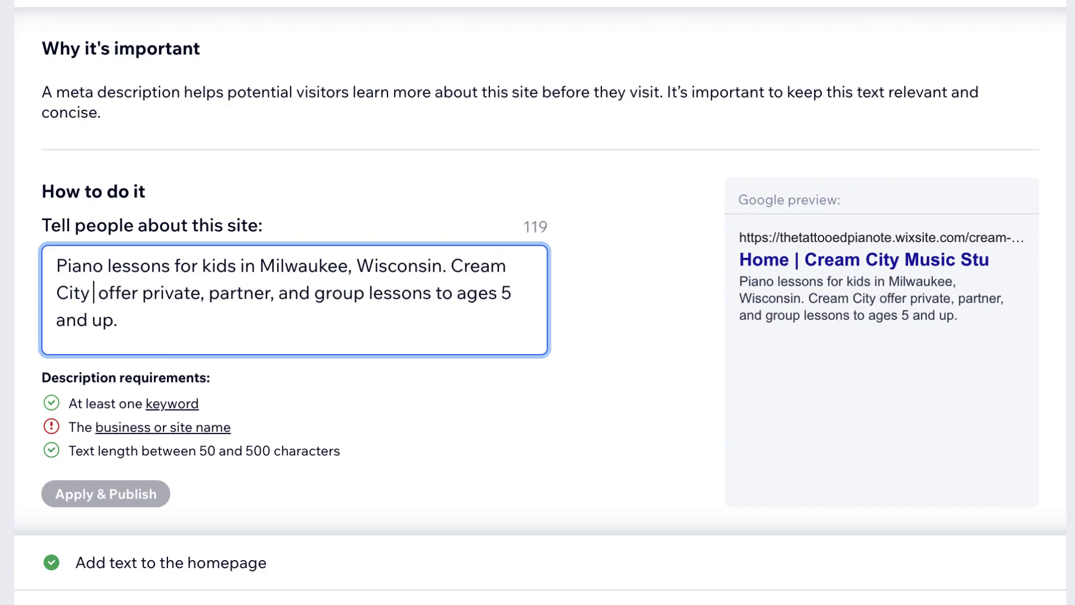
key("alt+Right")
type("s")
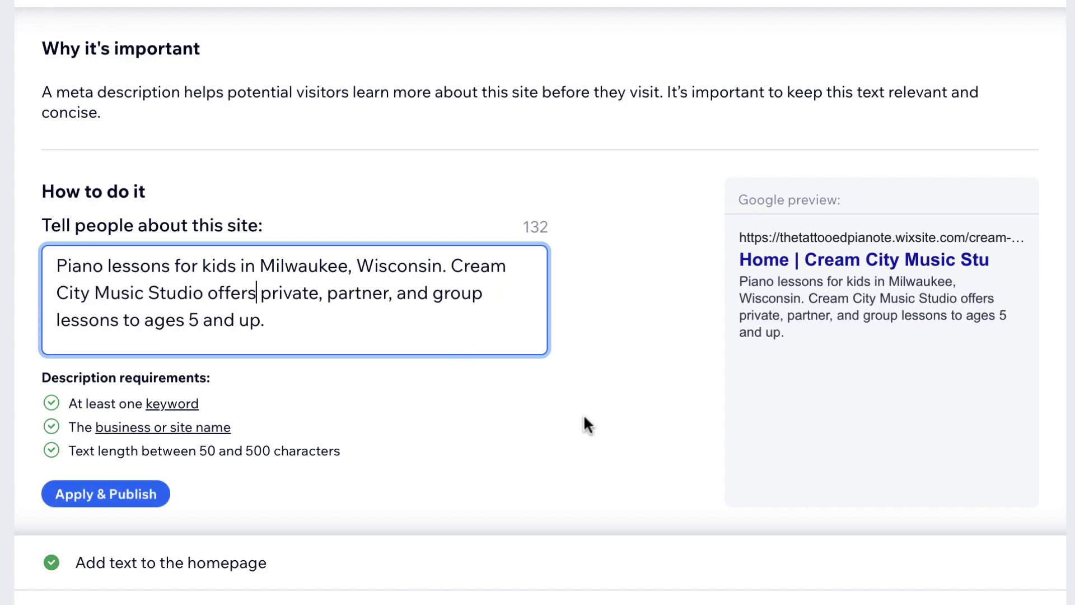
Publish the homepage description and review the indexing, mobile and Google Search Console tasks.
left_click(134, 494)
left_click(211, 209)
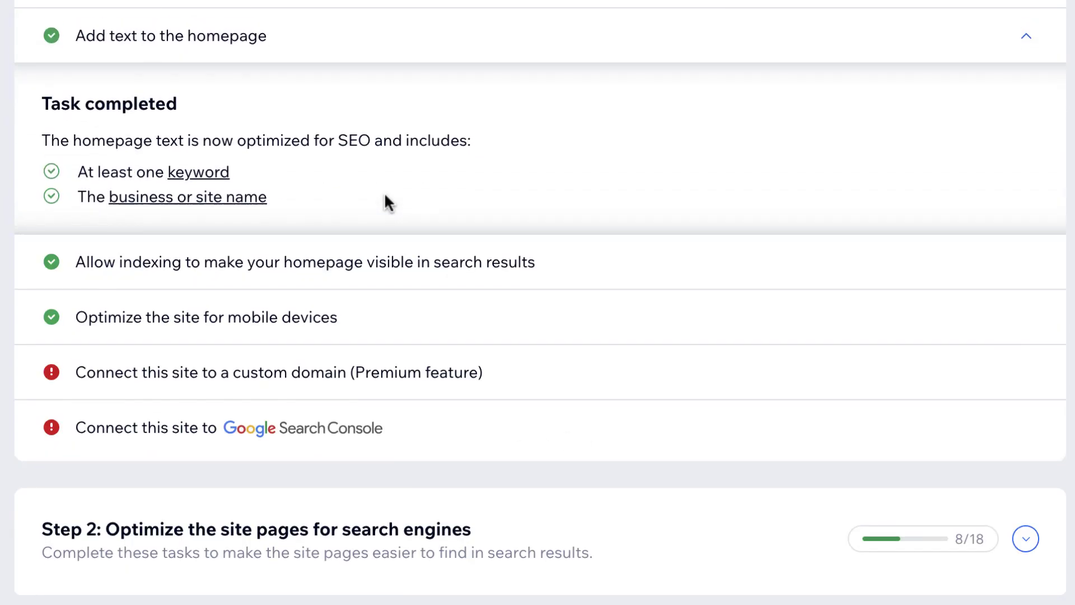
left_click(425, 260)
left_click(341, 322)
mouse_move(479, 377)
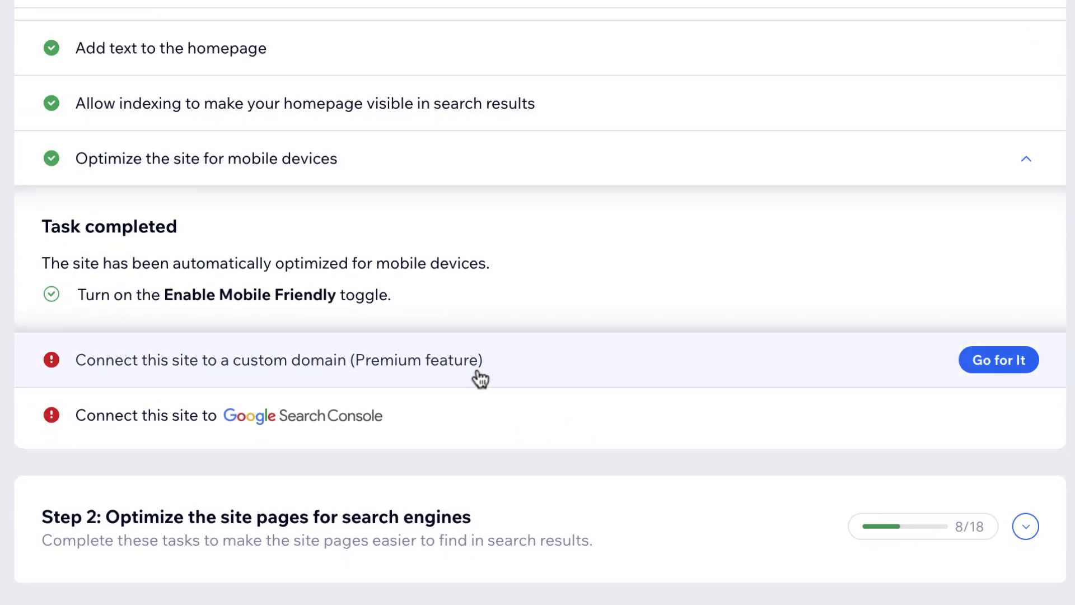
left_click(264, 435)
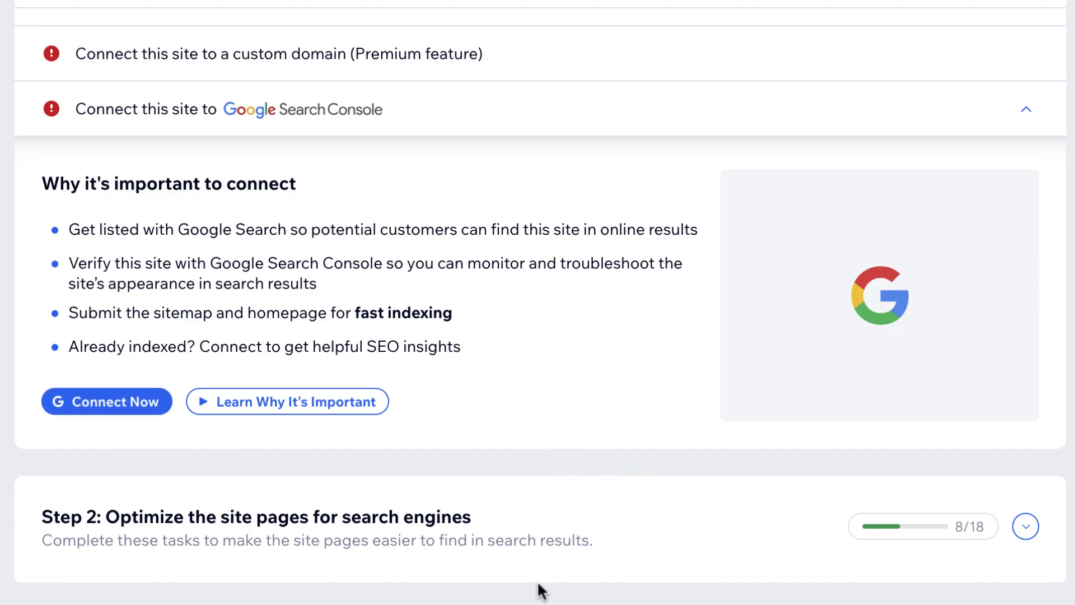
Set the homepage image alt text to 'cream city music studio piano lessons in milwaukee'.
left_click(388, 528)
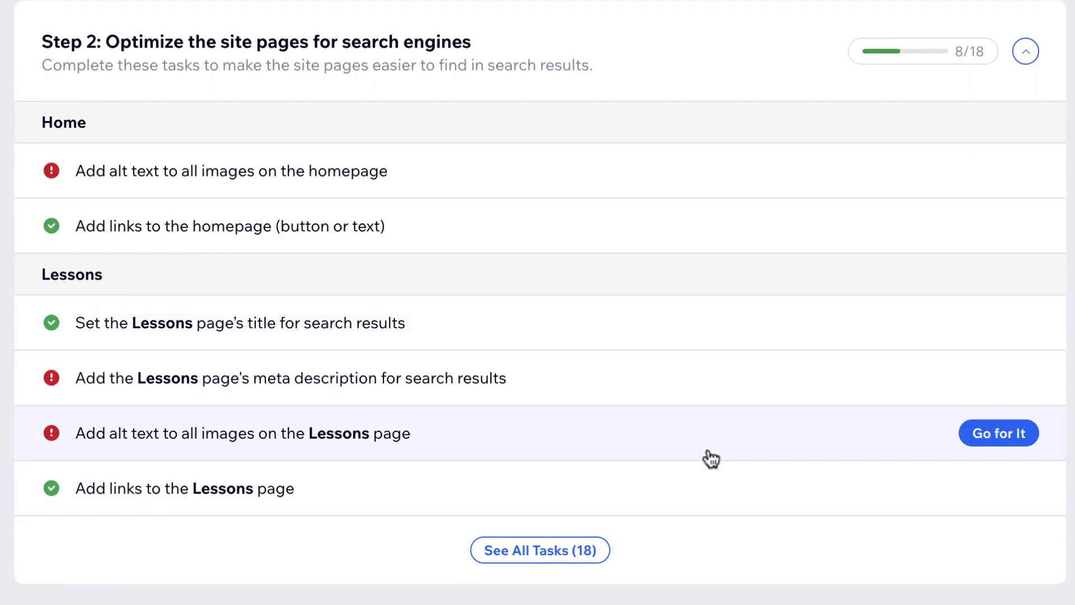
left_click(365, 191)
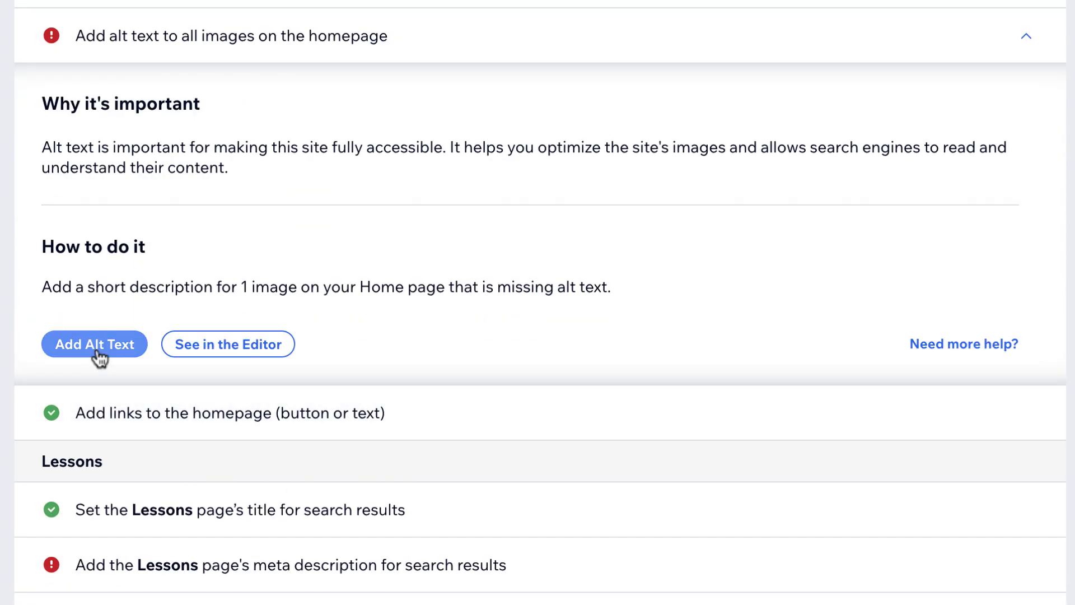
left_click(96, 345)
left_click(639, 190)
left_click_drag(640, 190, 496, 182)
type("music stud")
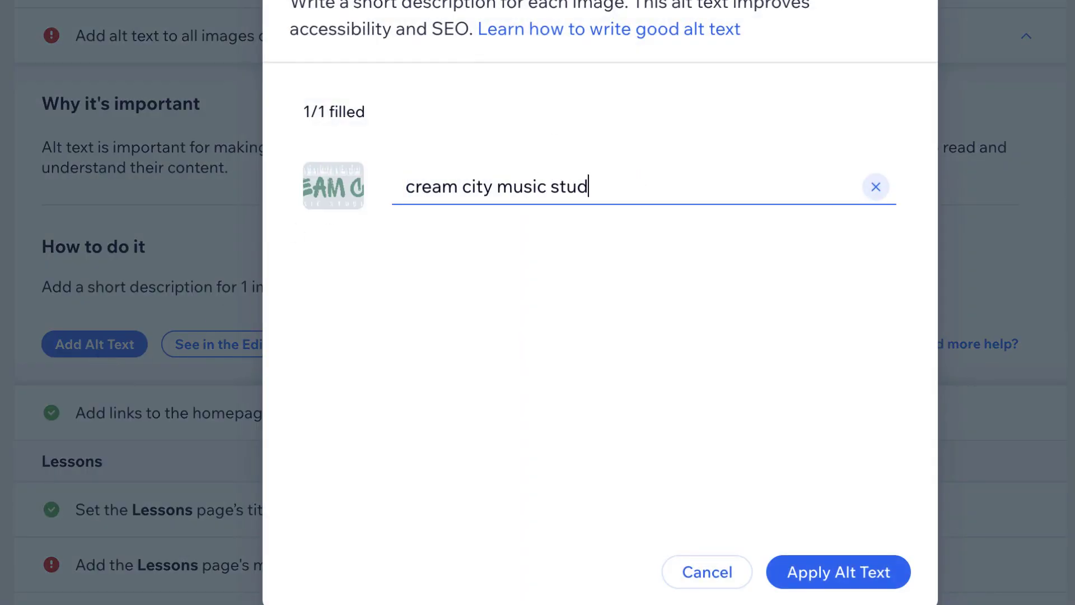
type("io piano lessons in milwaukee")
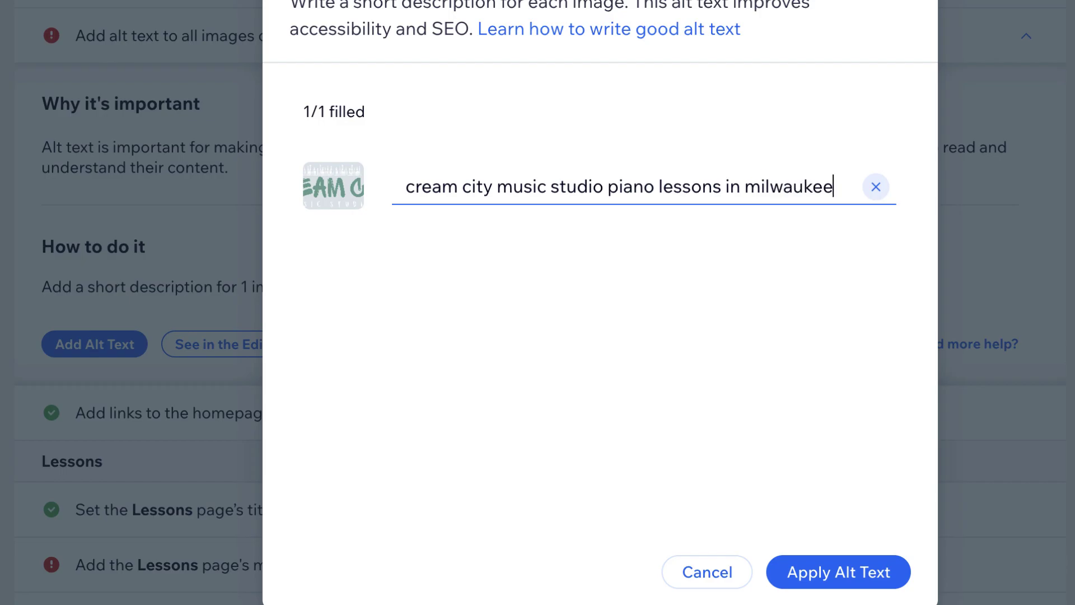
left_click(818, 570)
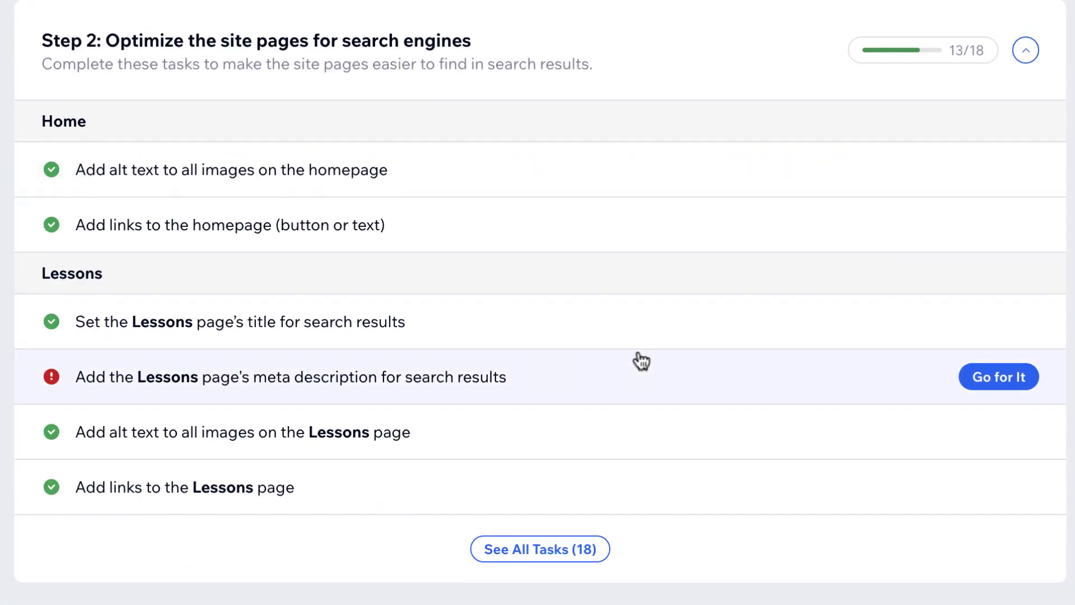
left_click(640, 361)
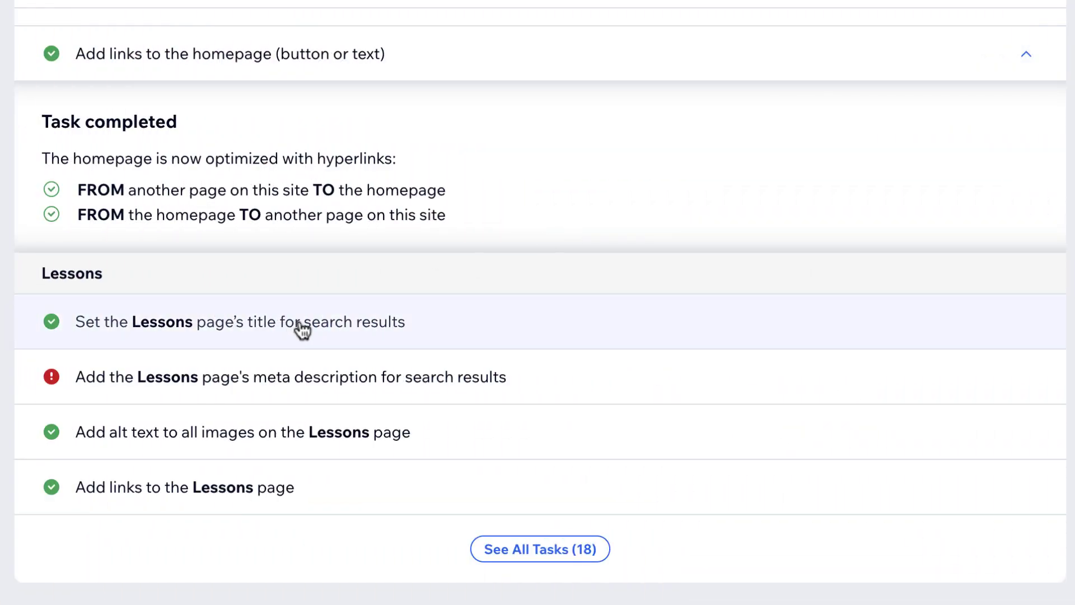
Paste and publish the Lessons description about private or partner music lessons in Milwaukee for kids and adults.
left_click(301, 327)
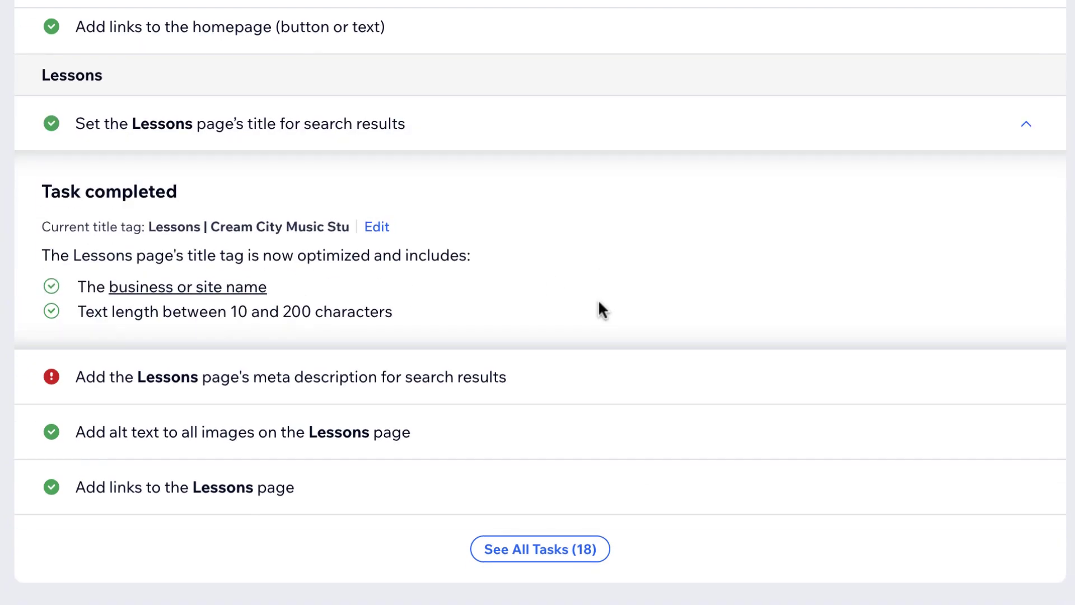
left_click(432, 384)
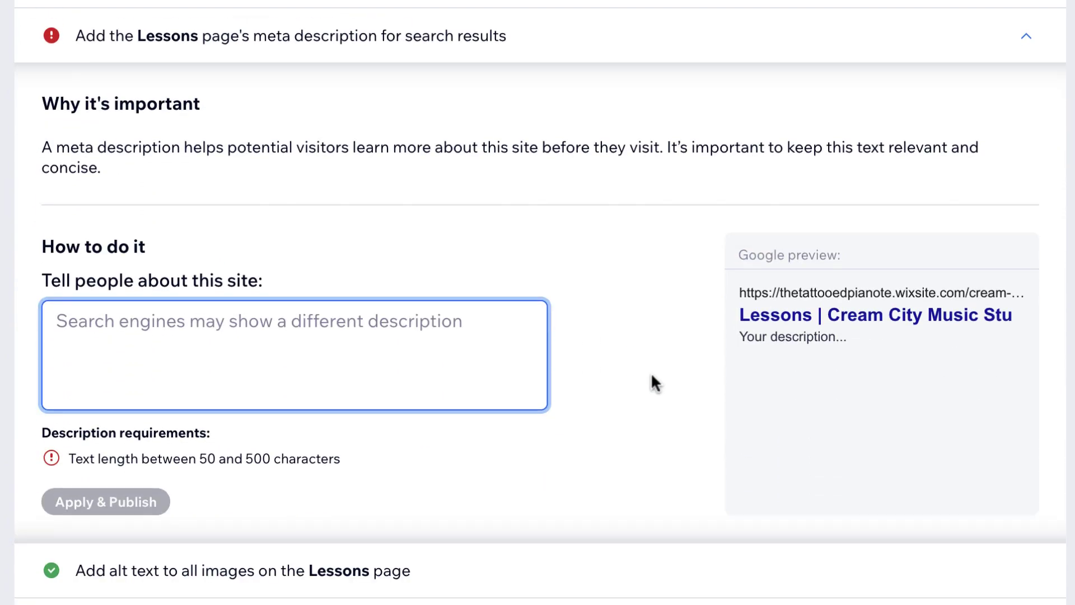
type("Private or partner music lessons in Milwaukee - for kids and adults! Beginner to advanced students will benefit from one-on-one attention, customized learning plans, engaging song selection, and a teacher who truly cares.")
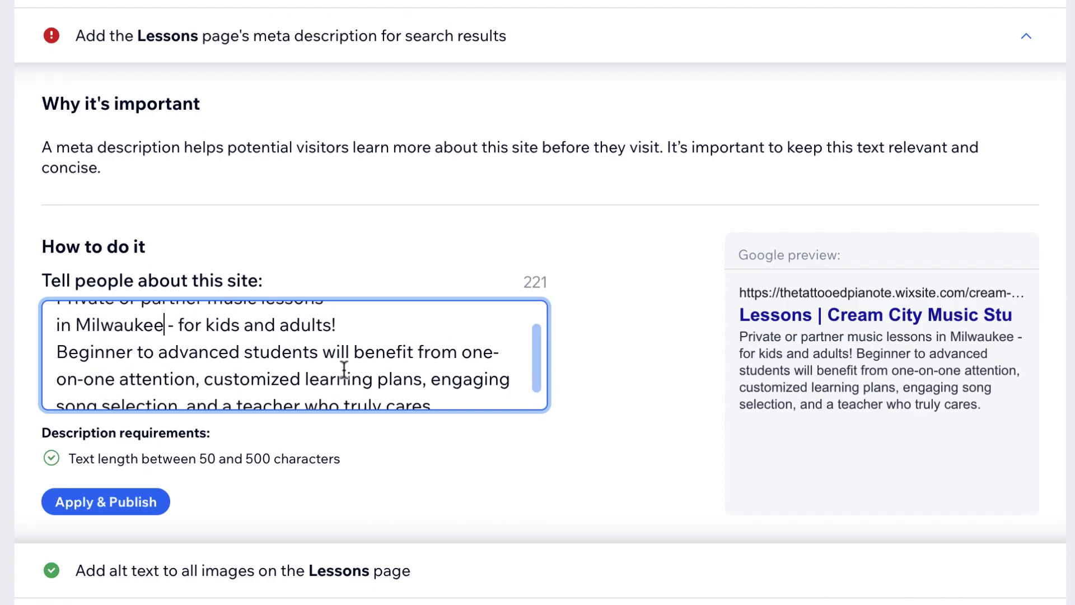
scroll(423, 376, "up", 1)
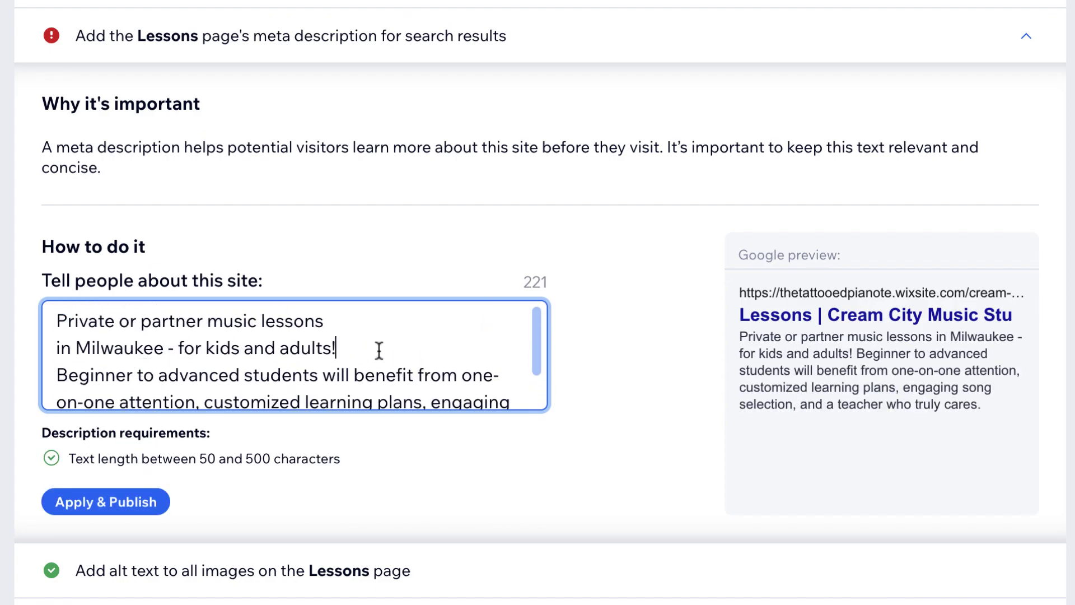
key("Return")
key("BackSpace")
scroll(502, 371, "up", 2)
scroll(629, 425, "down", 1)
scroll(627, 412, "up", 2)
scroll(627, 412, "down", 3)
left_click(148, 428)
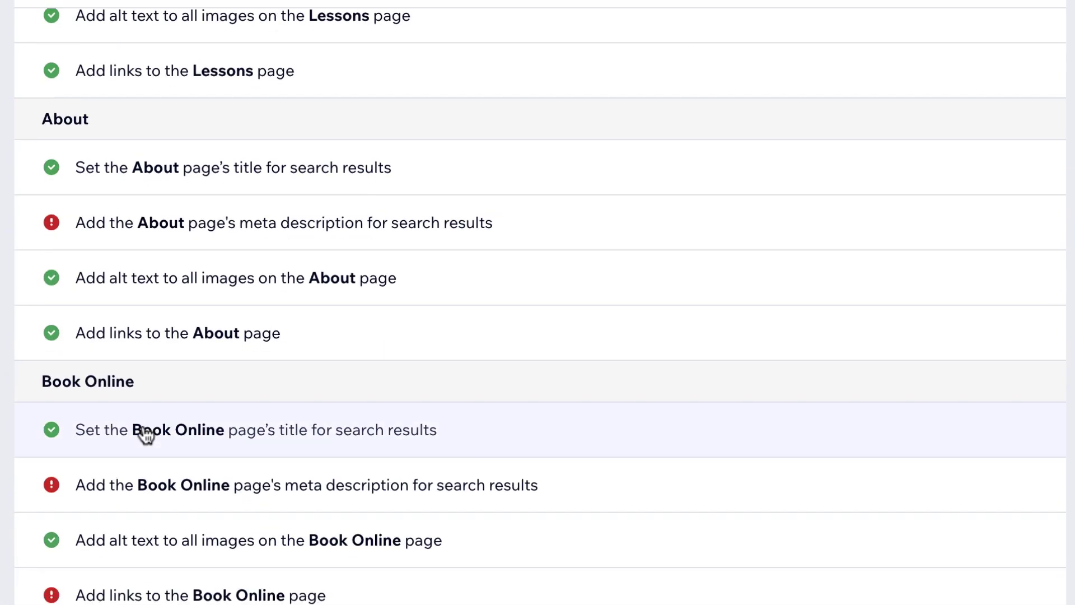
left_click(259, 229)
Publish the About description: Cream City Music Studio offers piano lessons in Milwaukee from professional, experienced teachers.
scroll(252, 168, "up", 3)
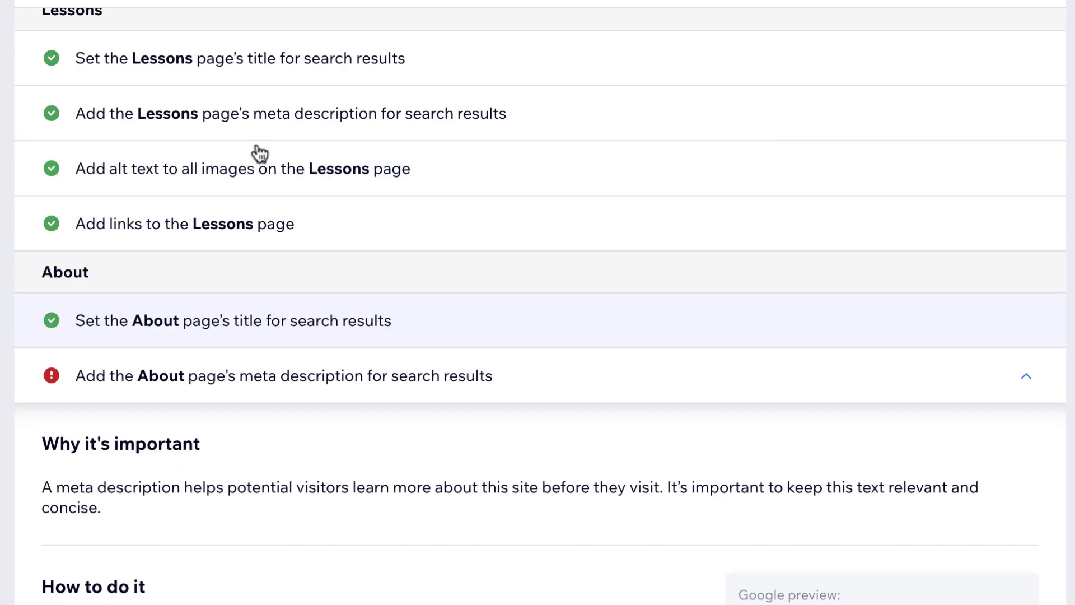
scroll(358, 280, "down", 4)
left_click(305, 125)
scroll(571, 243, "down", 2)
left_click(396, 266)
scroll(679, 312, "down", 1)
type("Cream City Music Studio offers piano lessons ")
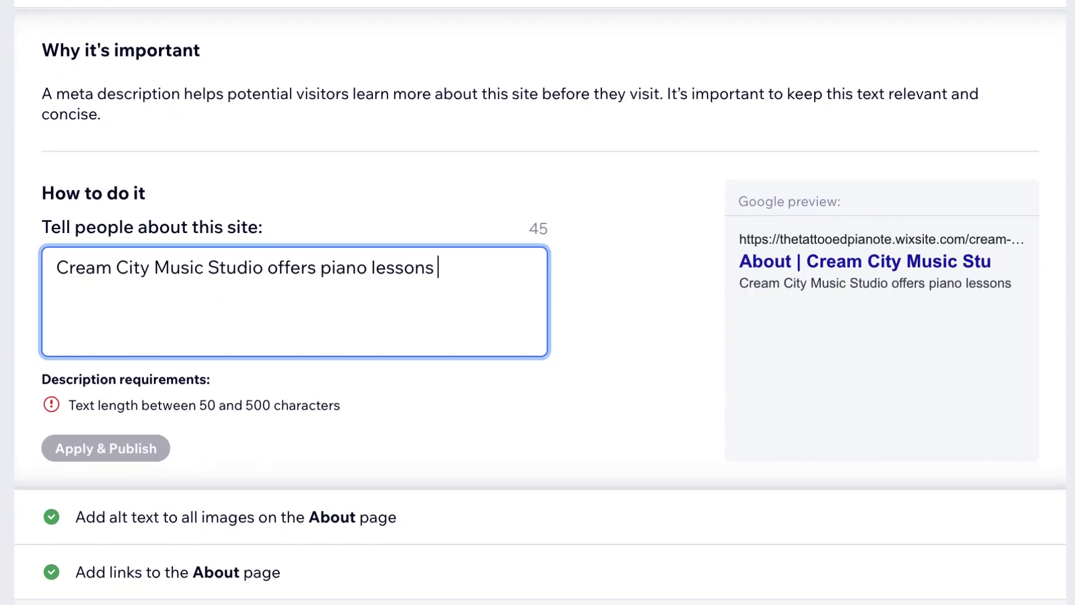
type("in Milwaukee")
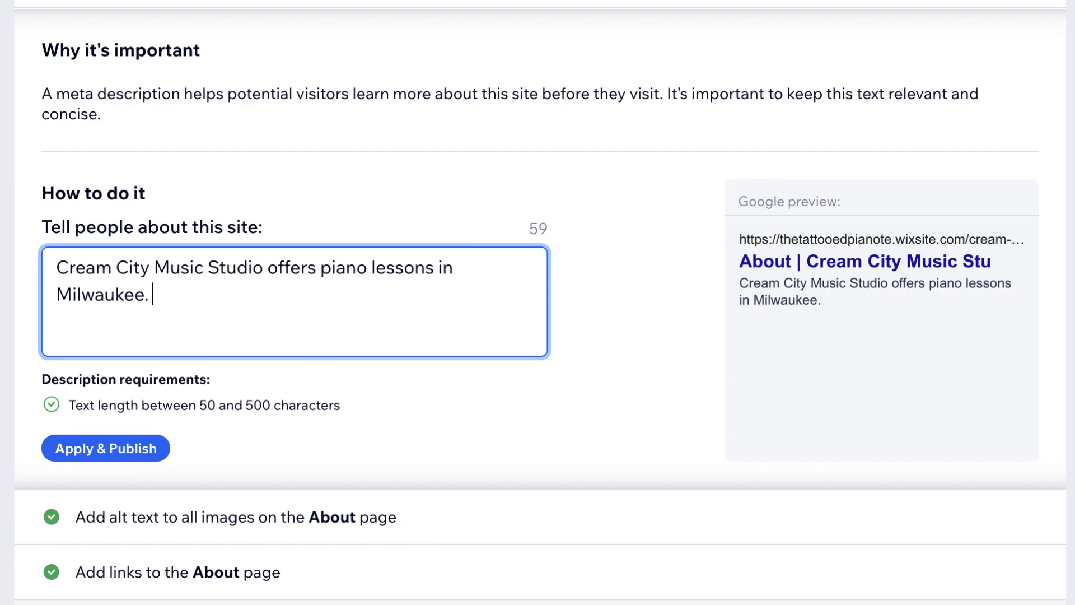
type(". Expert piano instruction is offered ")
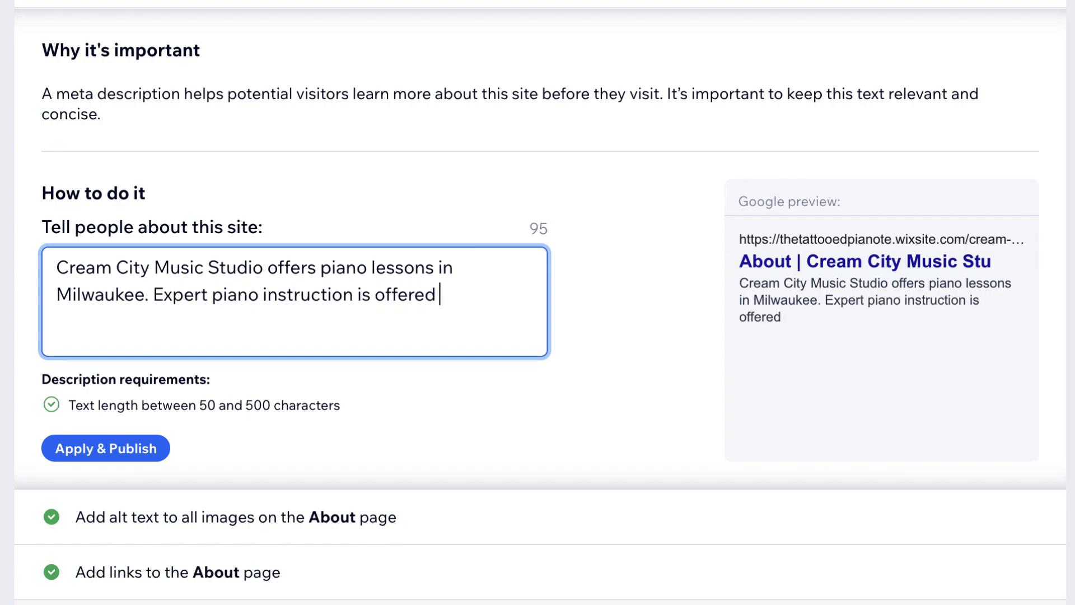
type("to kids and adults of all ages. ")
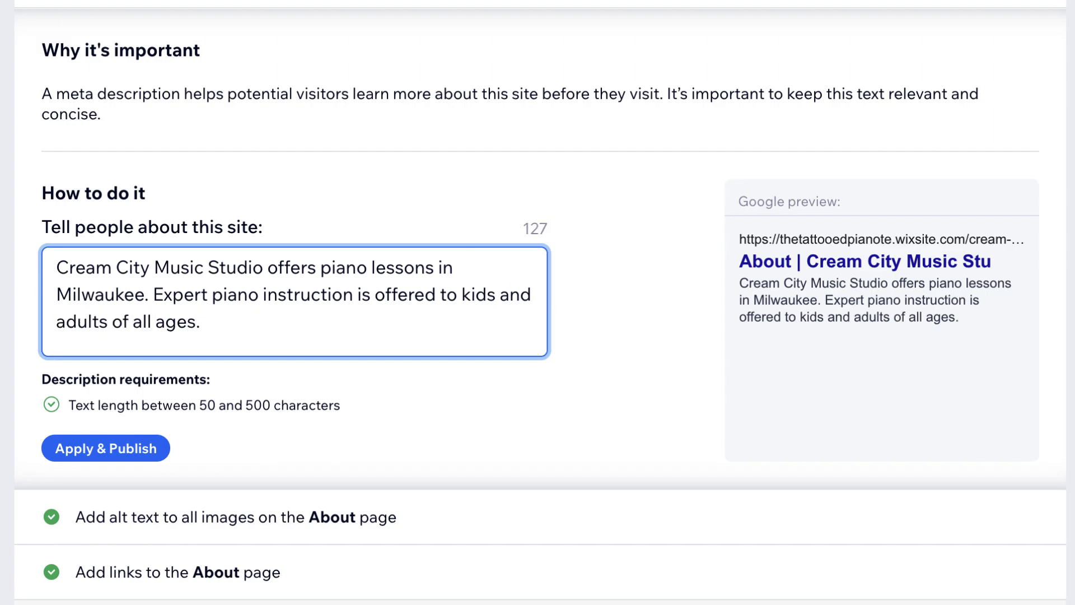
type("Private piano lessons are availabe")
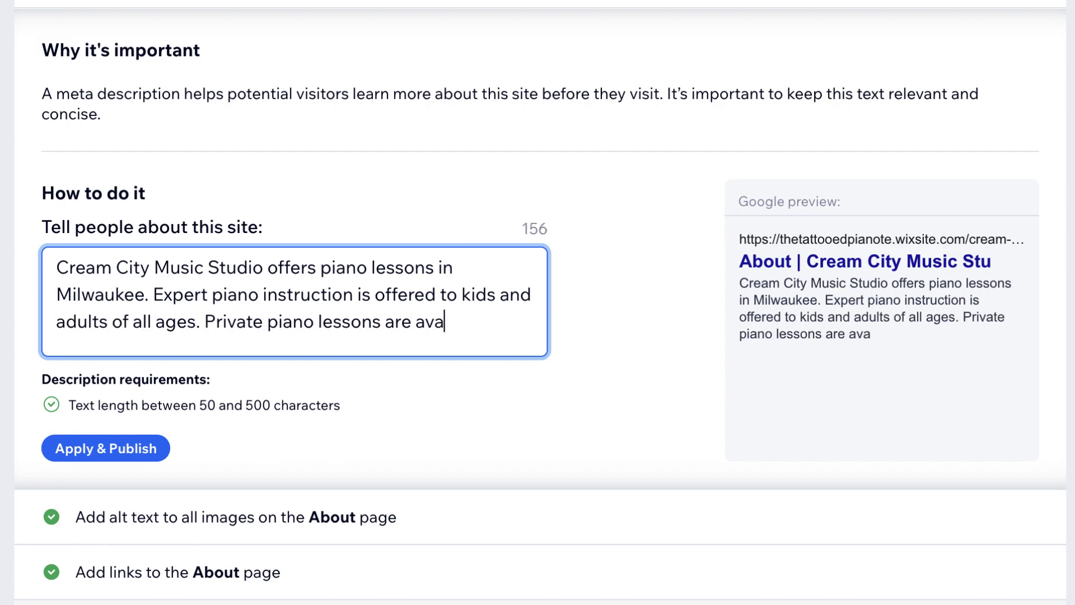
key("BackSpace")
key("BackSpace")
key("BackSpace")
type("ble from our professional")
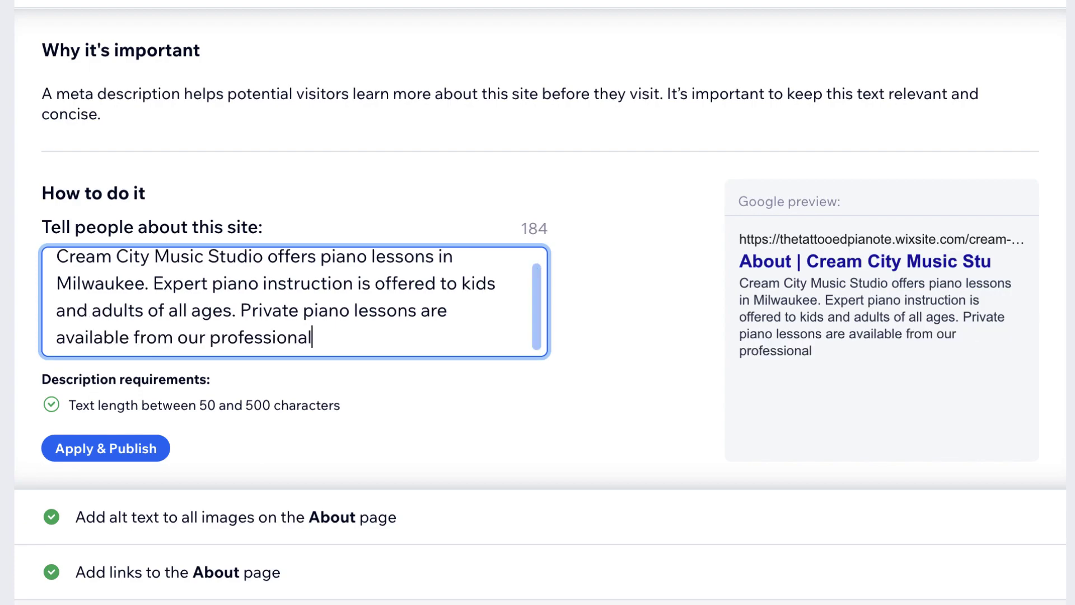
type(", experience staff of piano teachers")
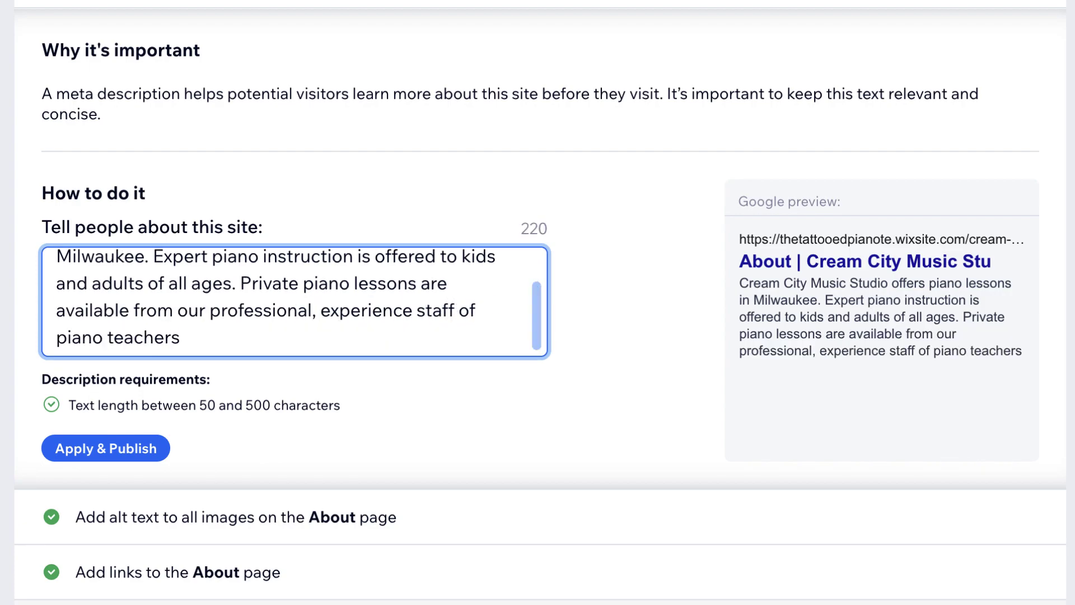
type(".")
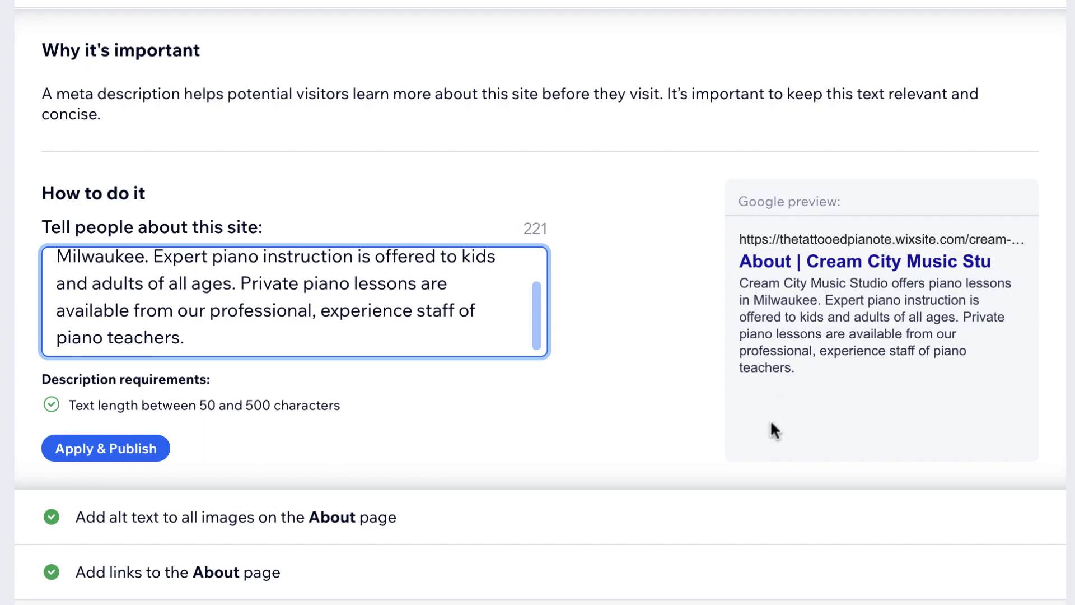
left_click(106, 454)
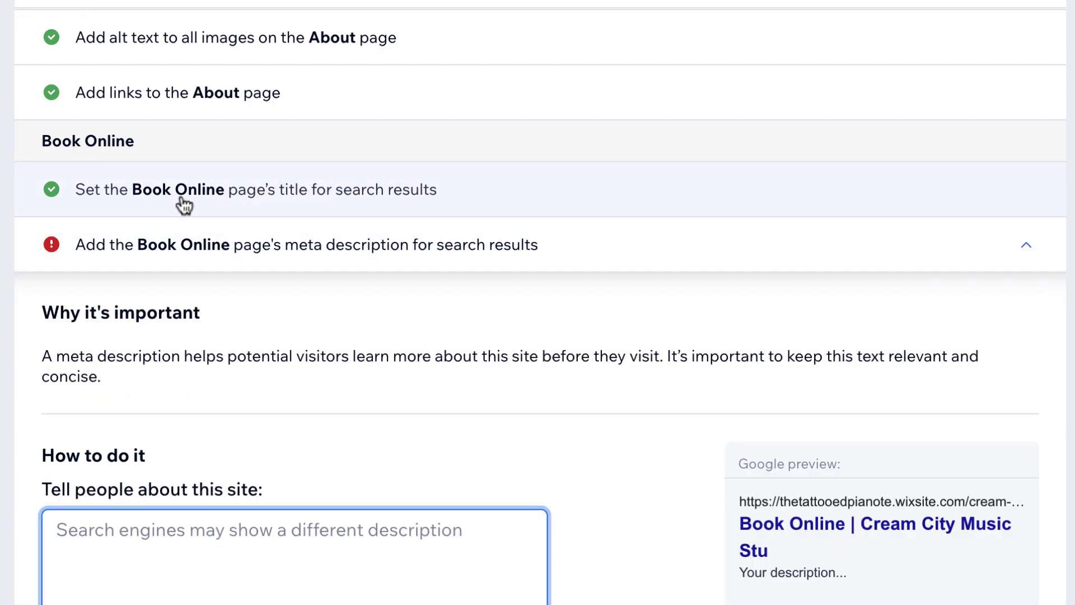
Publish the Book Online description inviting sign-ups for piano lessons at Cream City Music in Milwaukee's downtown studio.
scroll(573, 411, "down", 3)
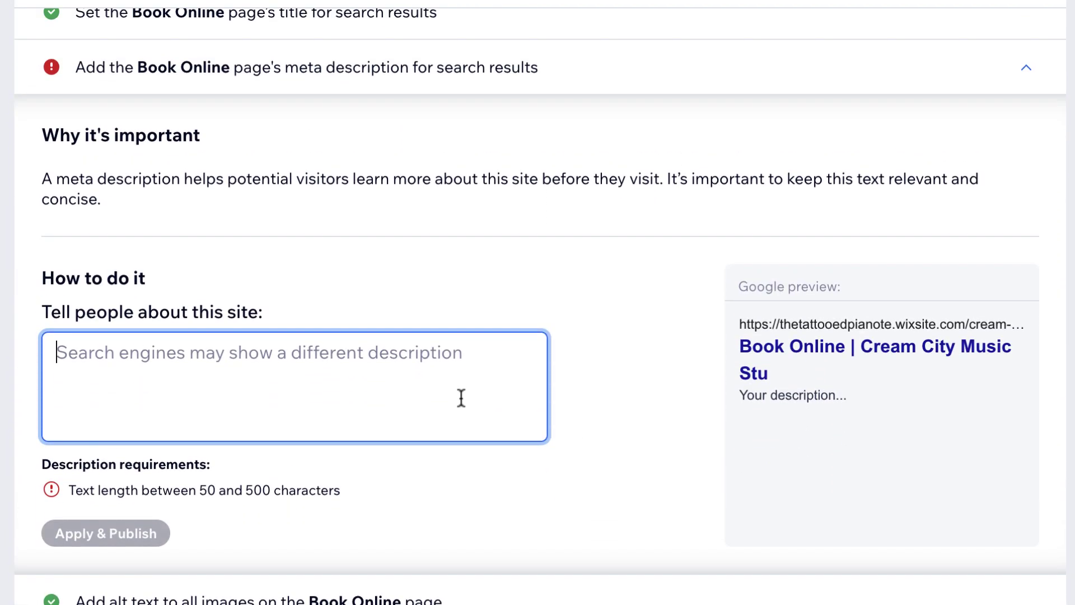
type("Sign up for ")
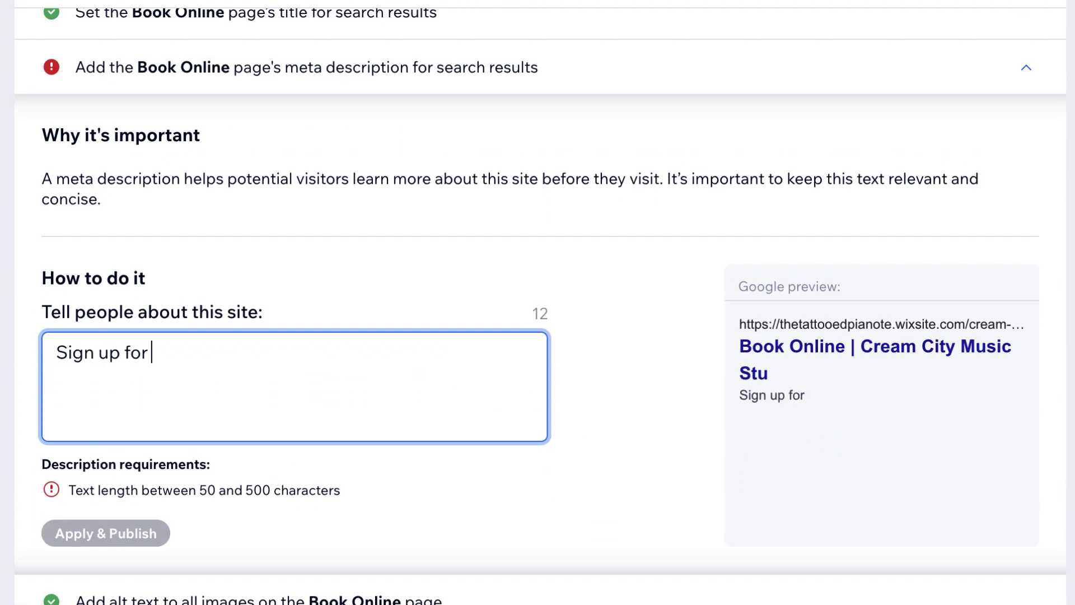
type("piano lessons at Cream City Music")
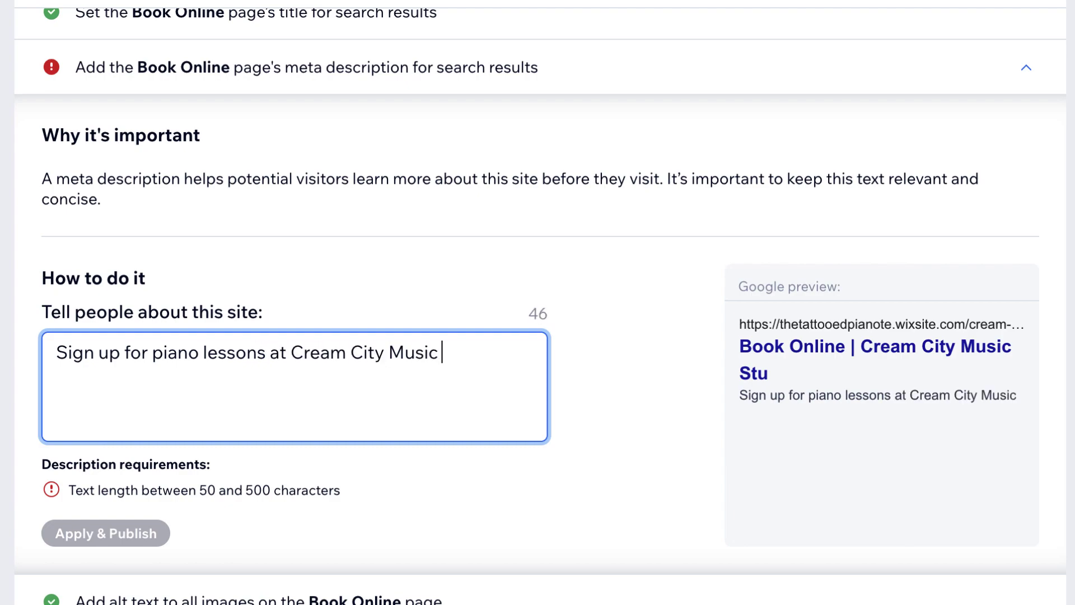
type("in")
key("BackSpace")
key("BackSpace")
type("in Milwaukee")
left_click(352, 380)
type(". Our friendly staff will ")
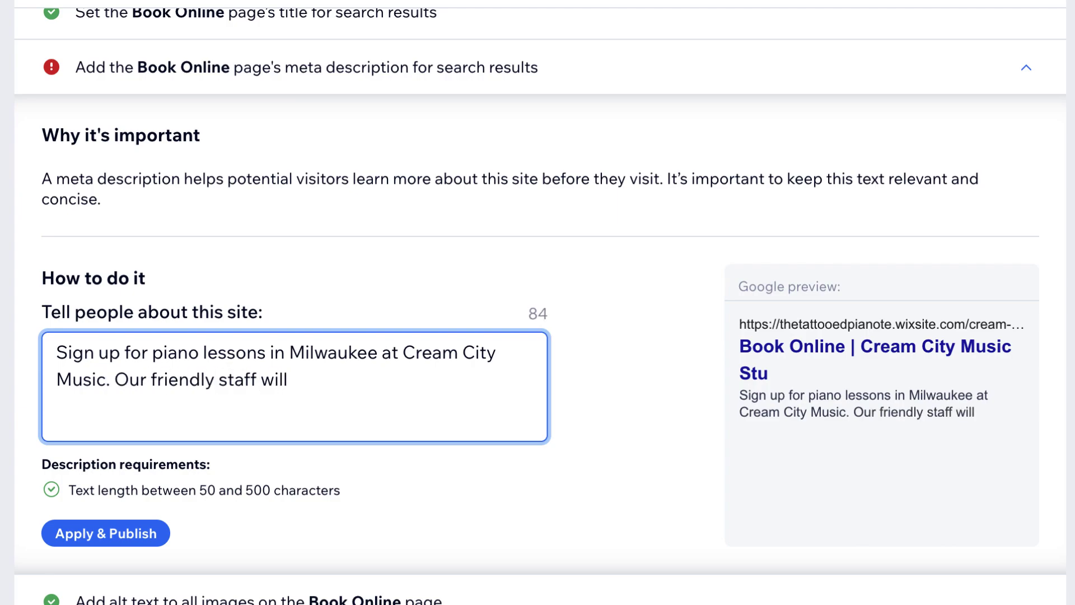
type("contact you ")
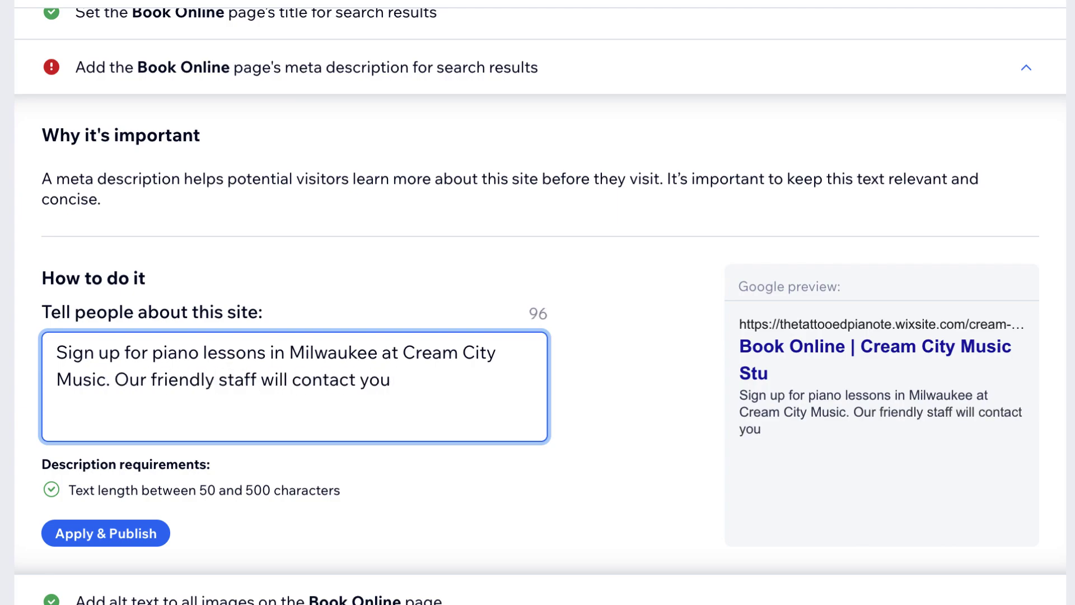
type("to set up a first piano lesson")
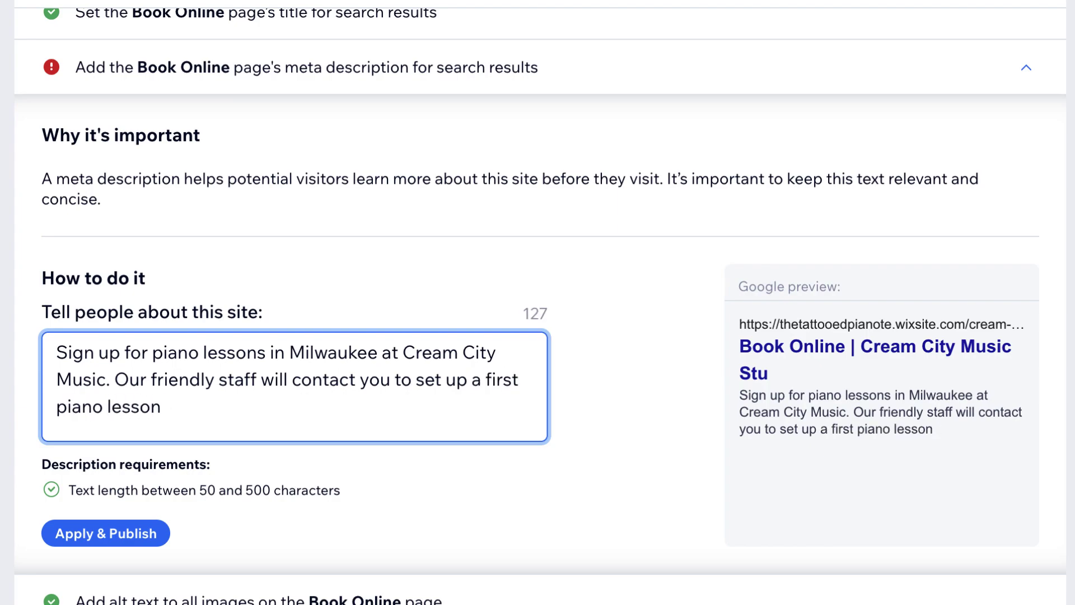
type("sfor your child or yoursel")
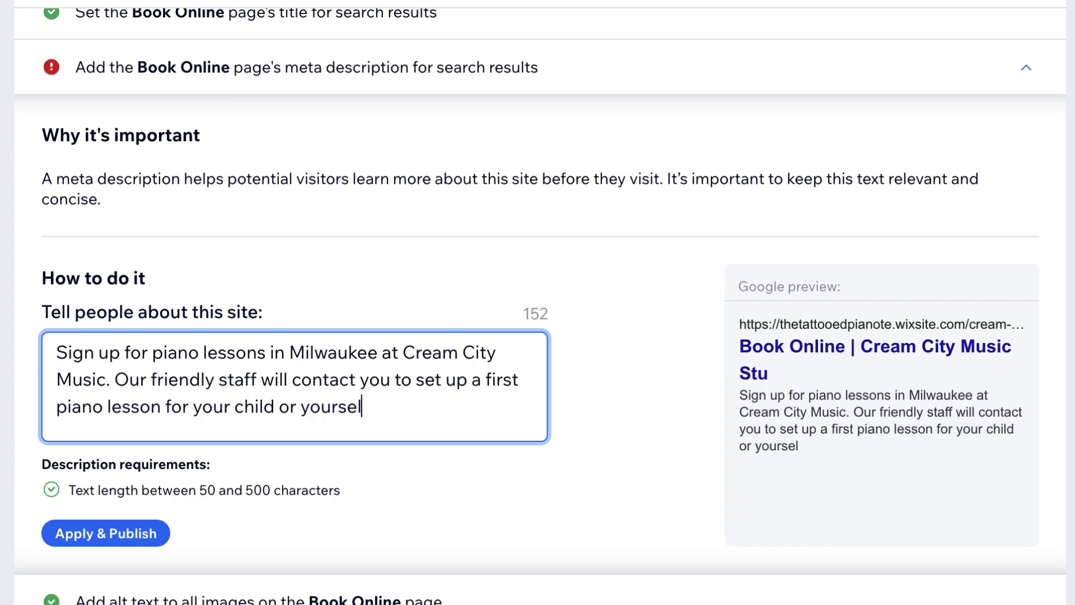
type("f with a professional piano teacher")
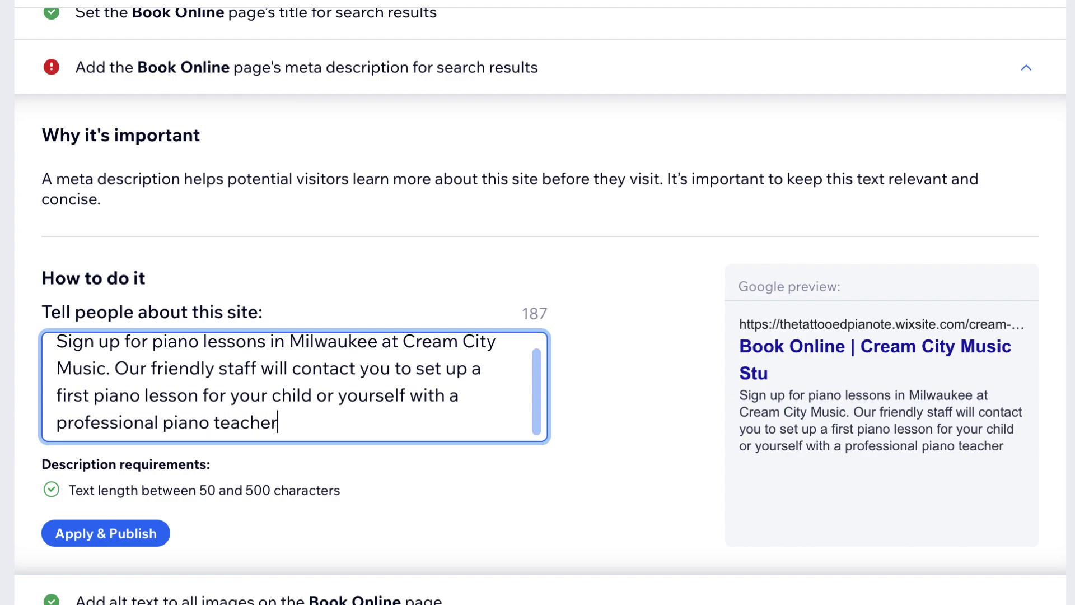
type(" at y")
key("BackSpace")
type("our downtown piano studio.")
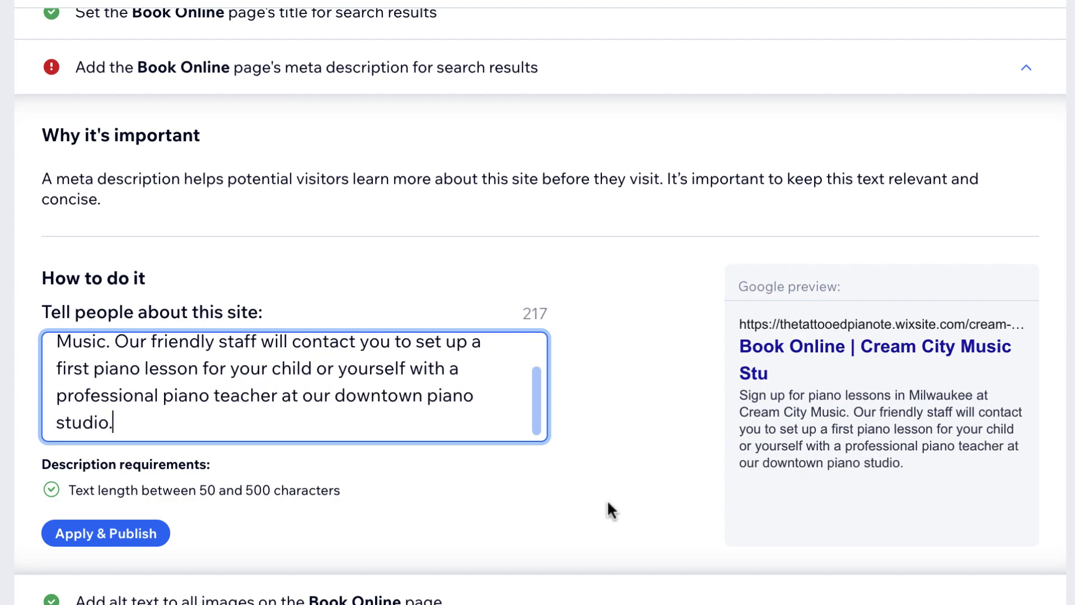
left_click(155, 532)
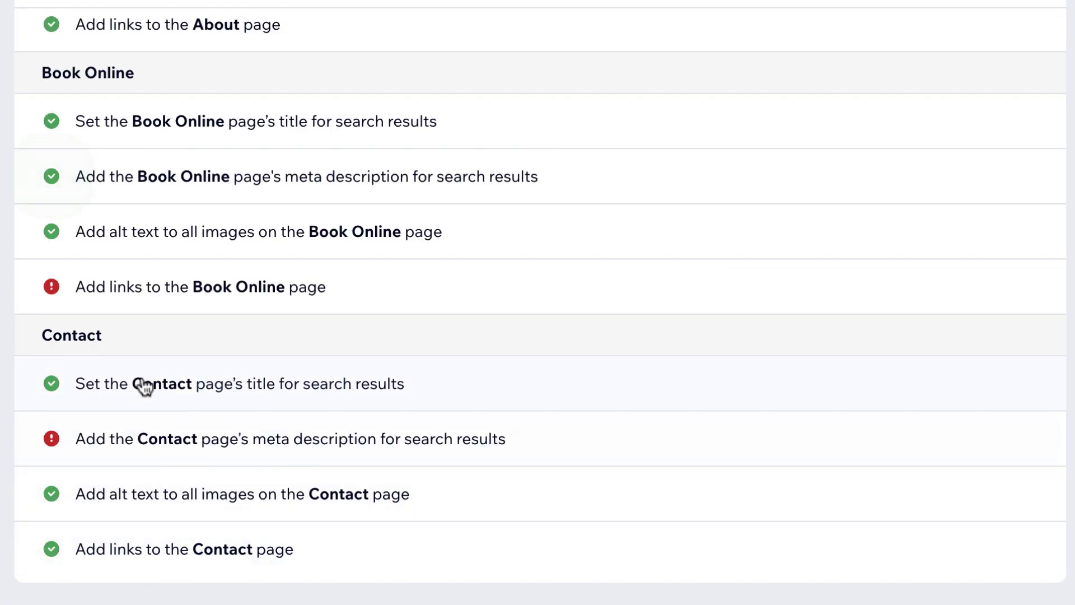
left_click(166, 298)
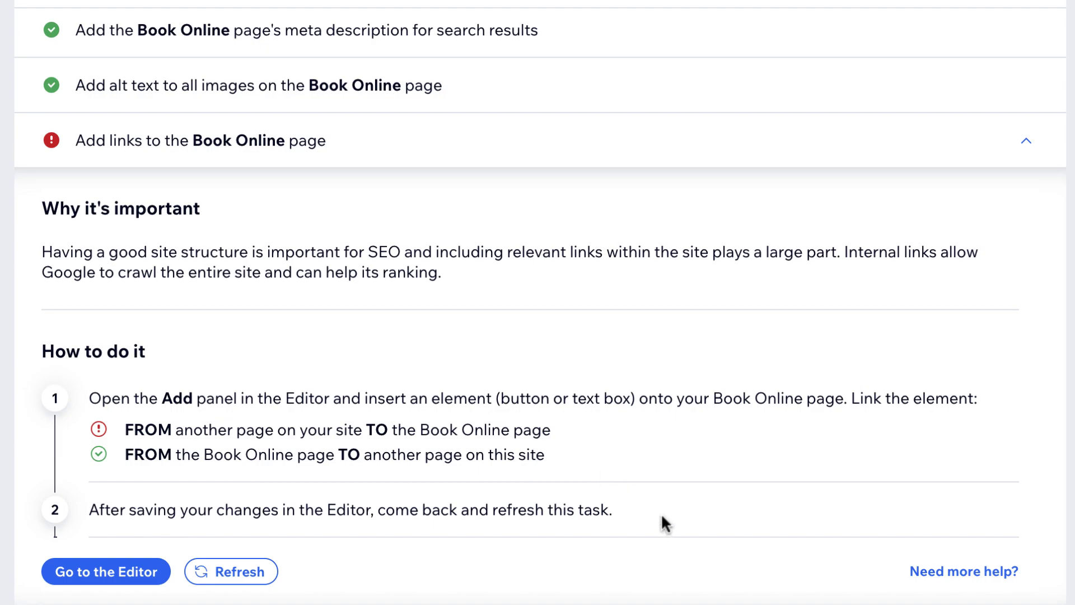
Publish the Contact description 'Looking for piano lessons in Milwaukee? Contact the friendly staff at Creamy City Music Studio...'.
scroll(662, 515, "down", 5)
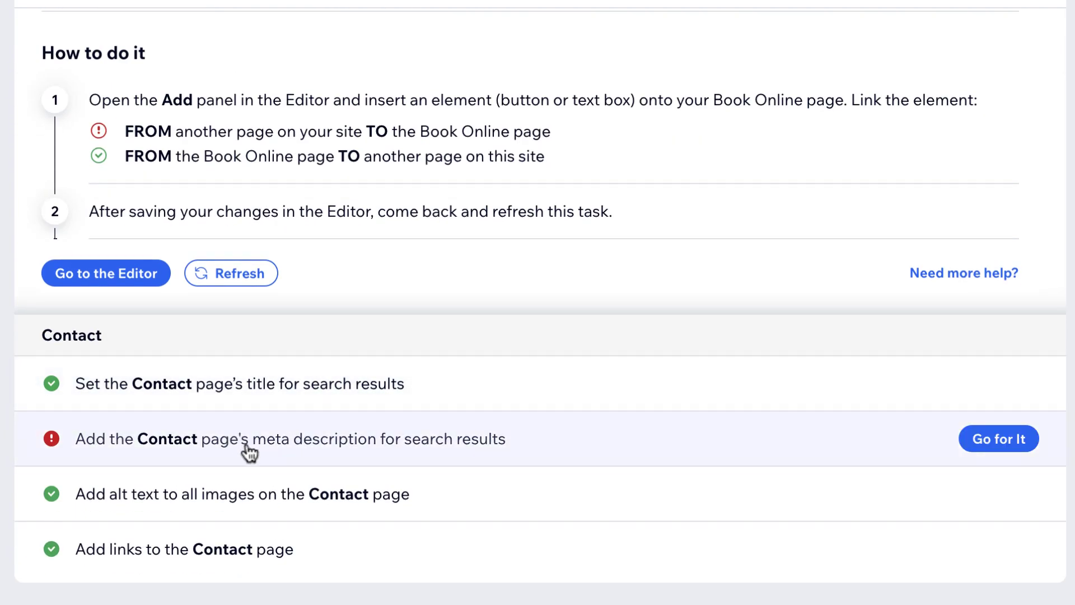
left_click(248, 446)
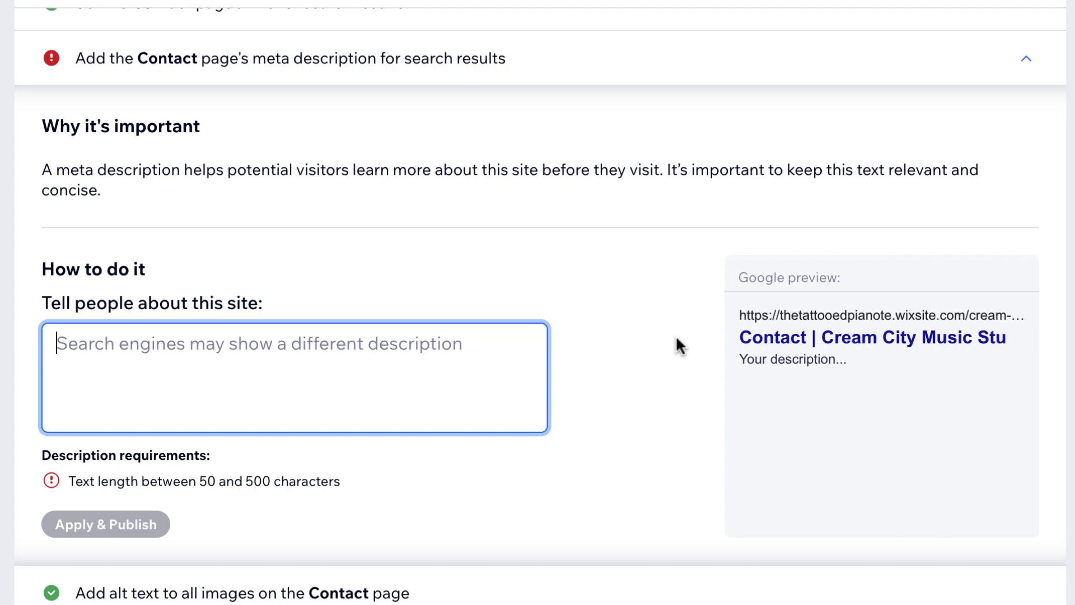
type("Looking for piano")
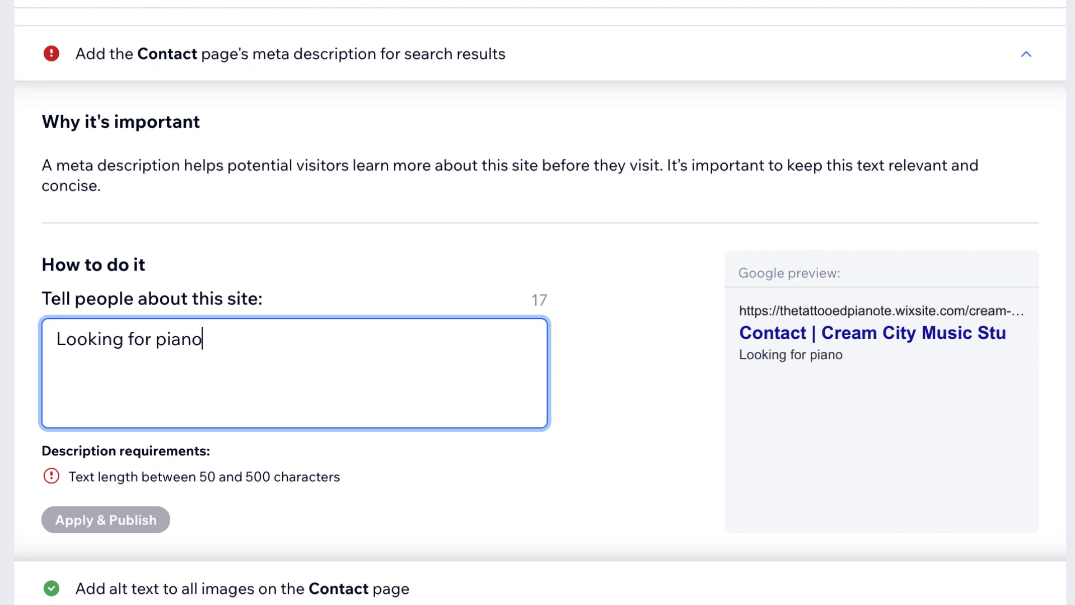
type(" lessons in Milwaukee? Contac")
key("BackSpace")
type("Contact the frien")
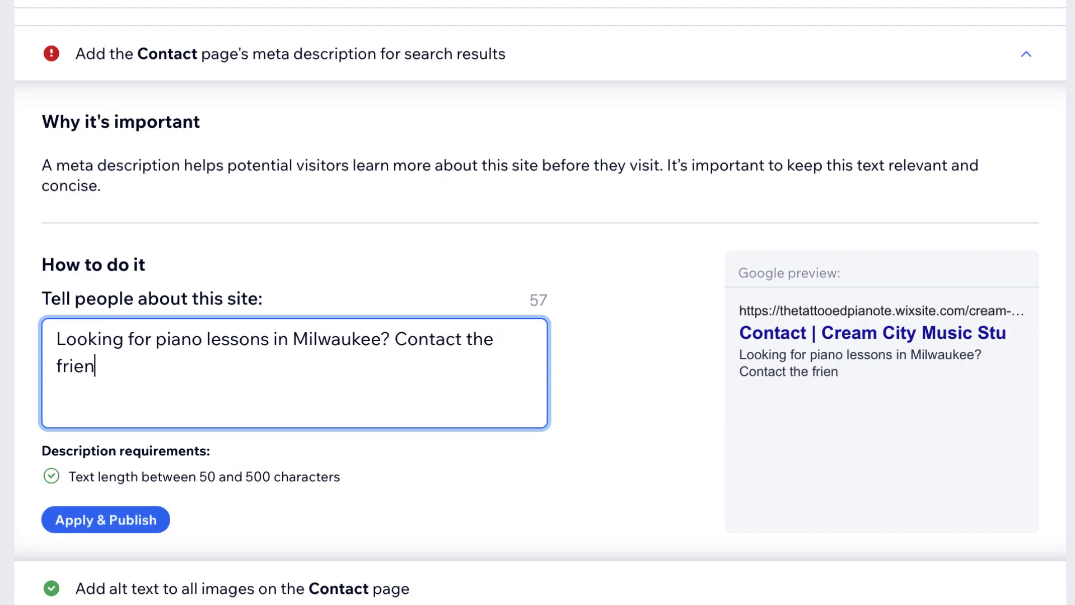
type("dly staff at Creamy City Music St")
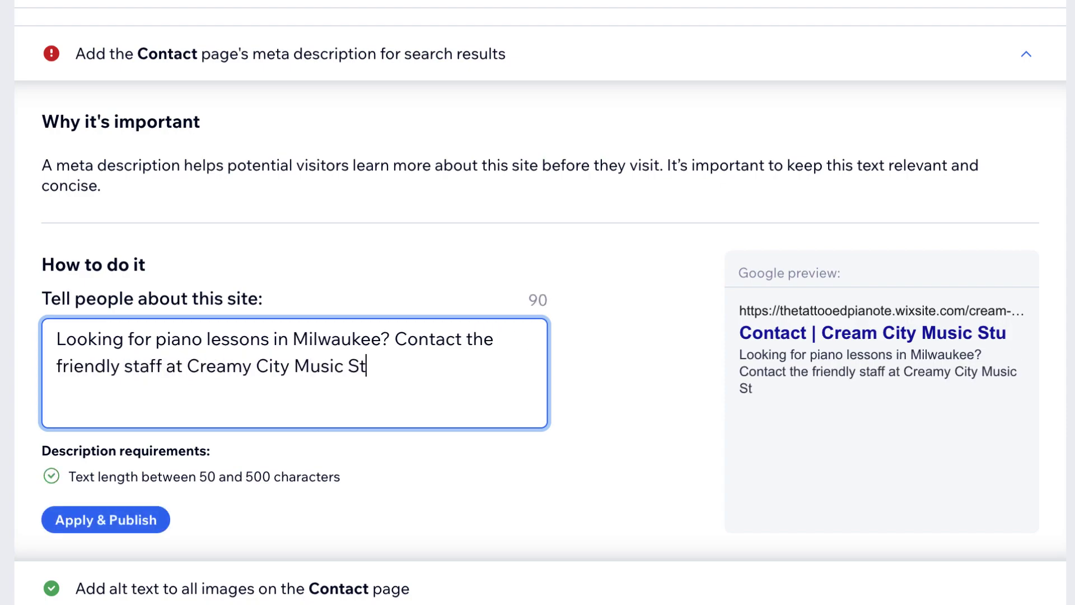
type("udio to sign up for piano less")
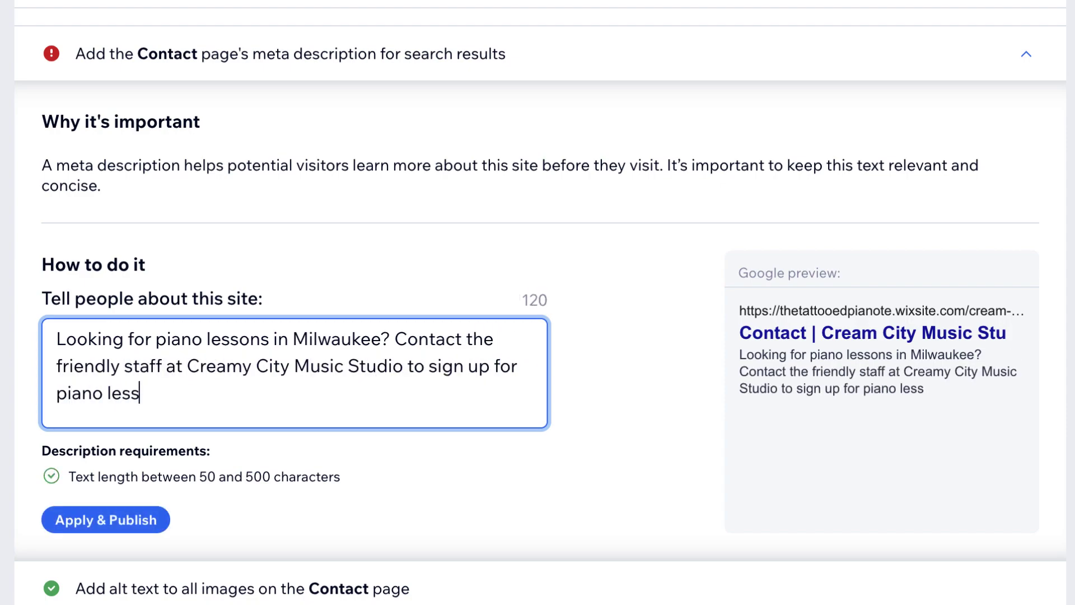
type("ons with our of our ")
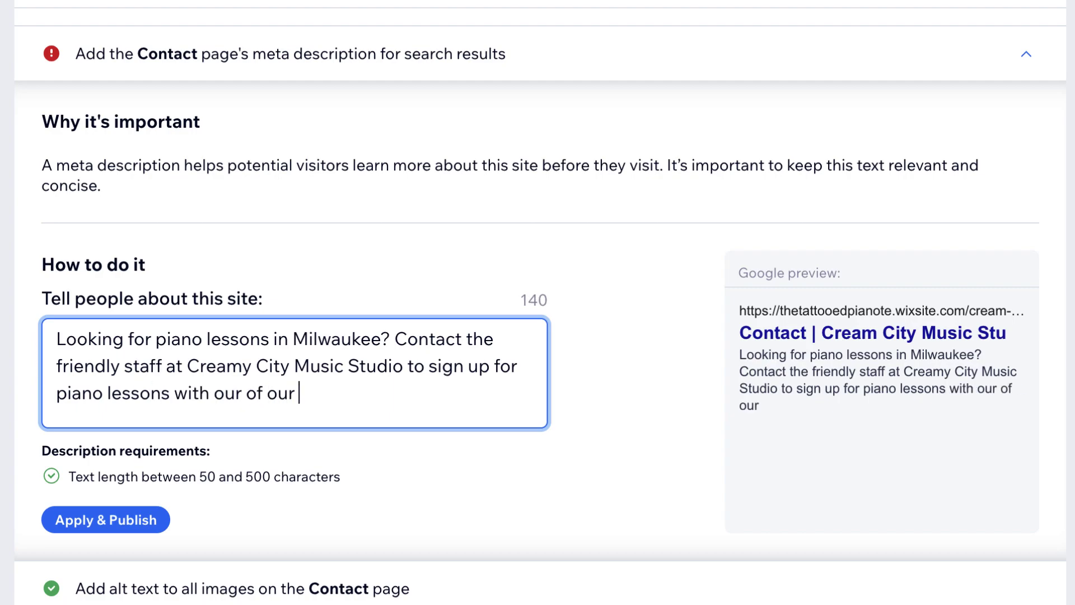
type("expert piano teachers!")
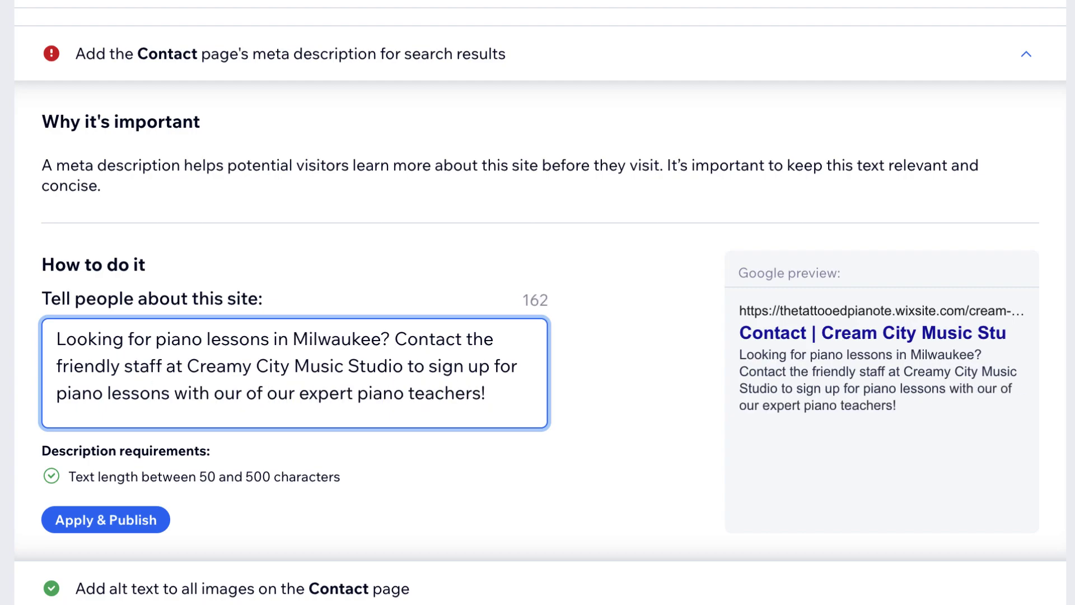
scroll(252, 459, "down", 2)
left_click(99, 421)
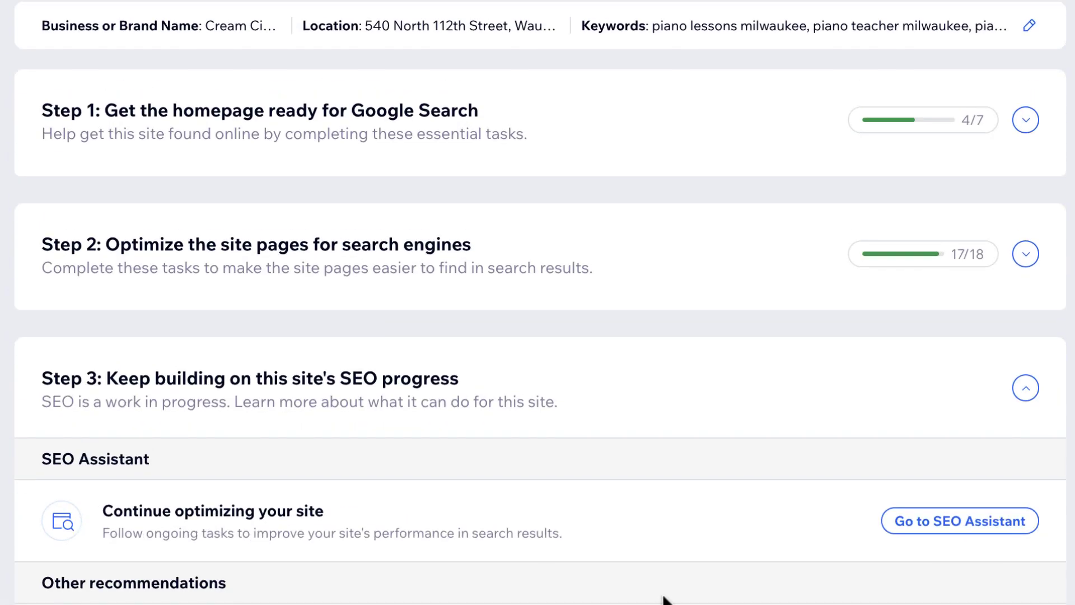
Go to the SEO Assistant, dismiss its upgrade prompt, and review the SEO tools and settings.
scroll(663, 599, "down", 3)
left_click(885, 390)
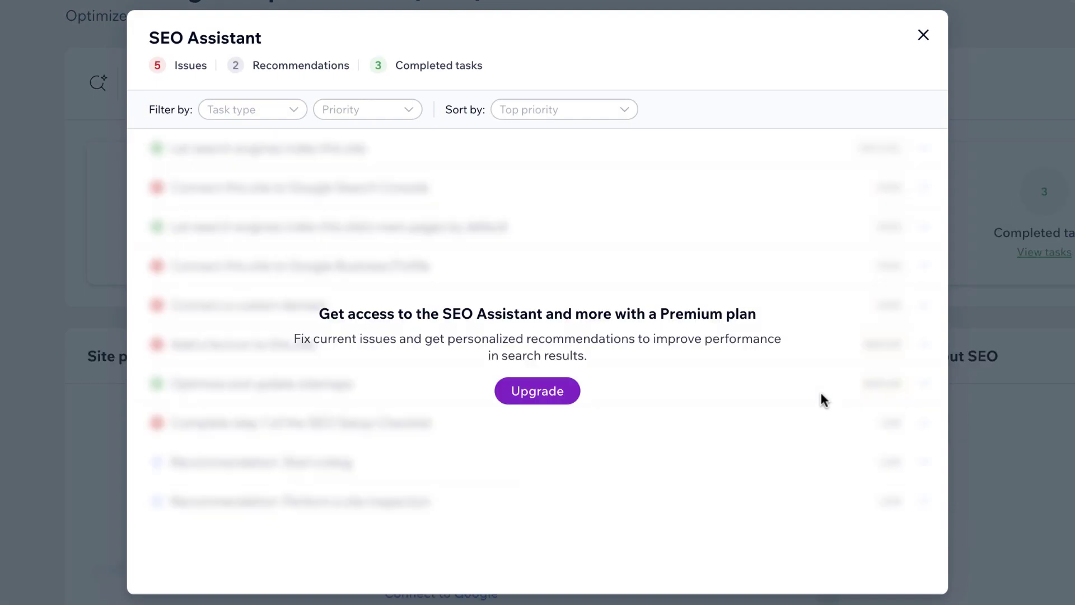
left_click(924, 37)
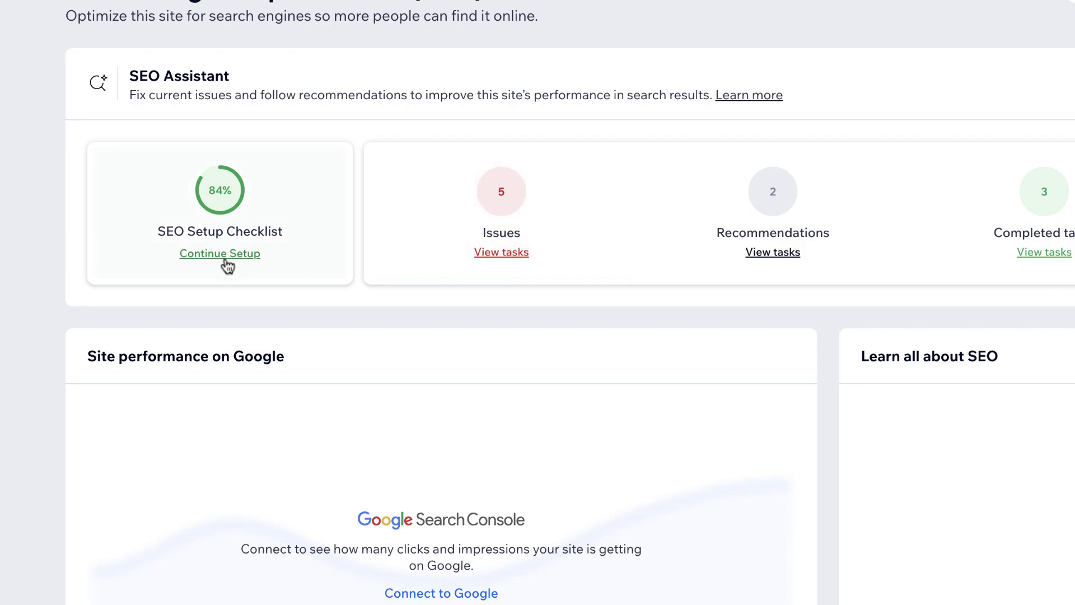
scroll(828, 395, "down", 5)
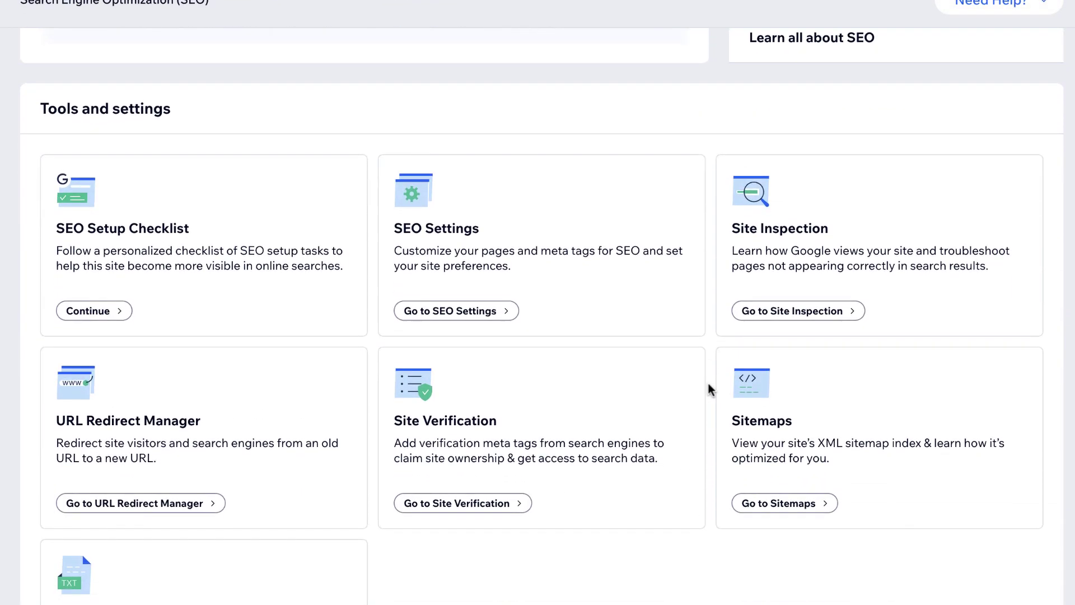
scroll(708, 384, "down", 1)
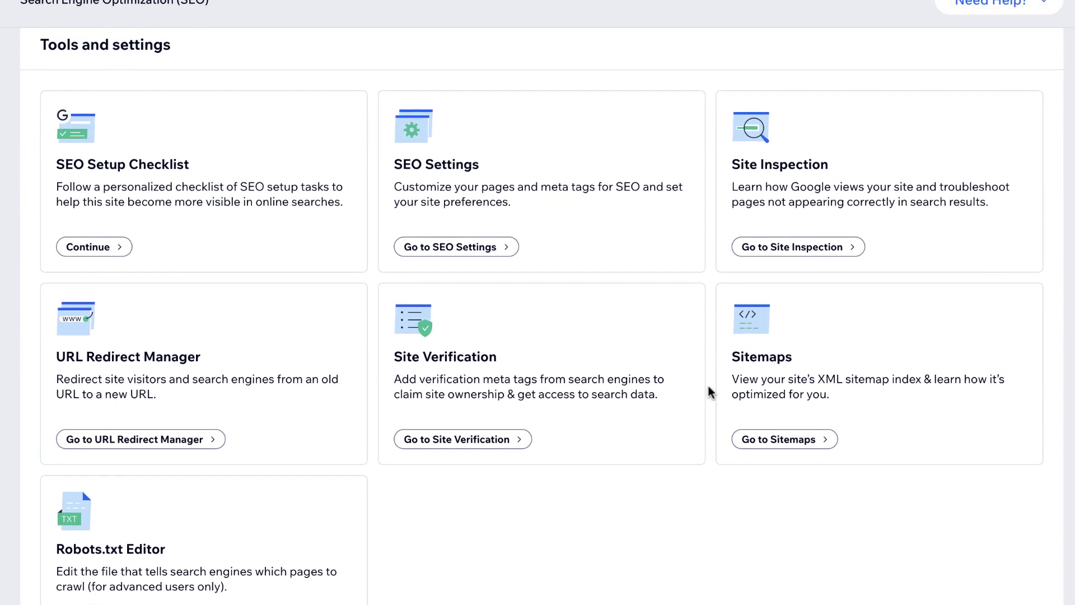
scroll(707, 383, "up", 10)
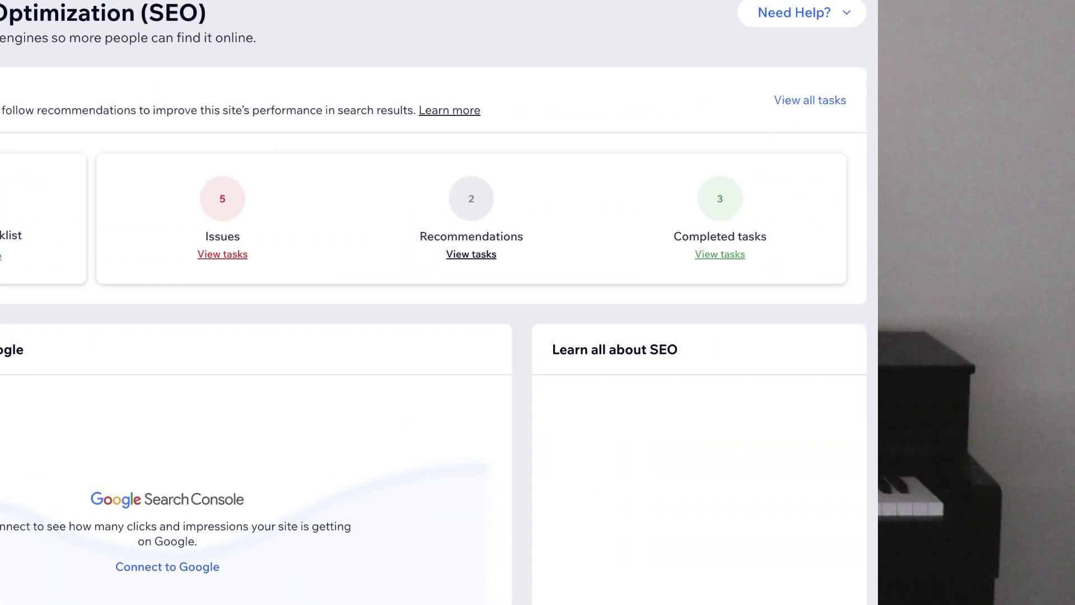